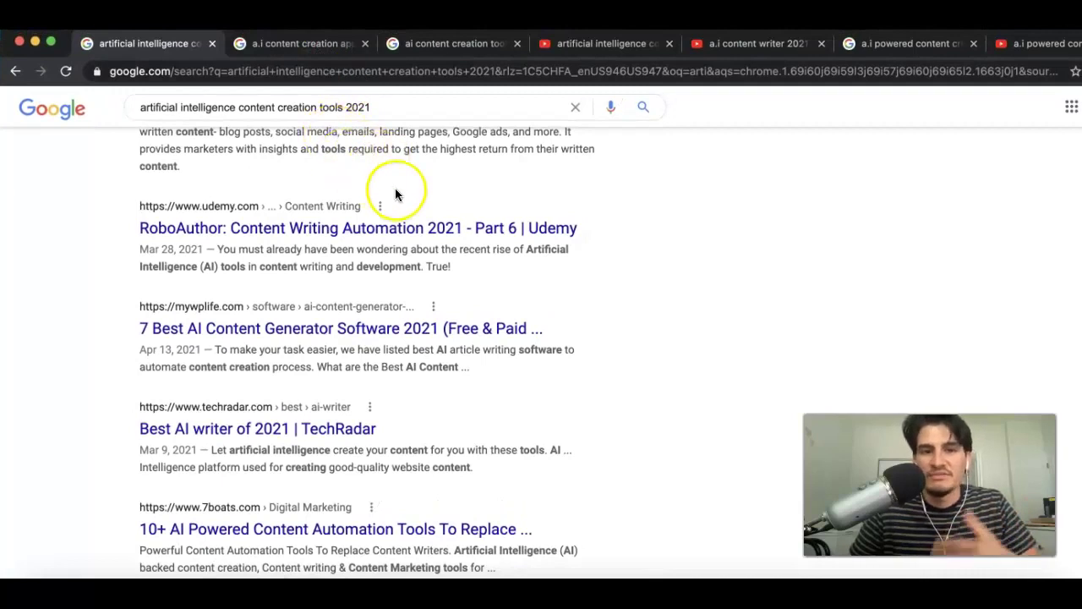
# Step: Look over the Google results for 'a.i content creation apps 2021'
pyautogui.scroll(1, 467, 222)
pyautogui.scroll(5, 507, 218)
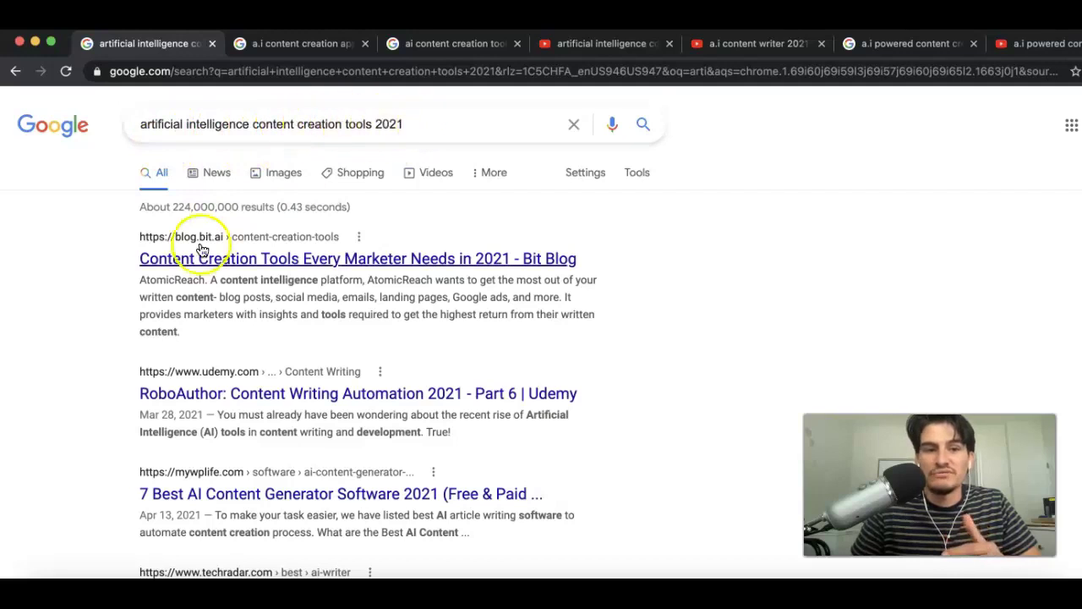
pyautogui.scroll(-3, 127, 269)
pyautogui.scroll(-4, 101, 270)
pyautogui.scroll(-2, 101, 270)
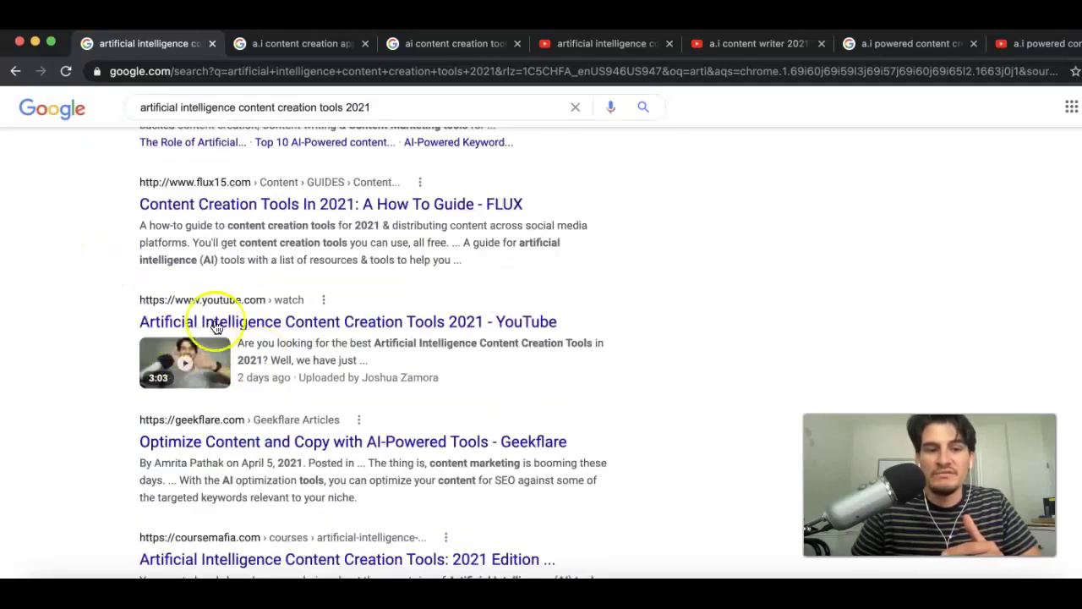
pyautogui.scroll(4, 305, 334)
pyautogui.scroll(3, 309, 338)
pyautogui.click(302, 47)
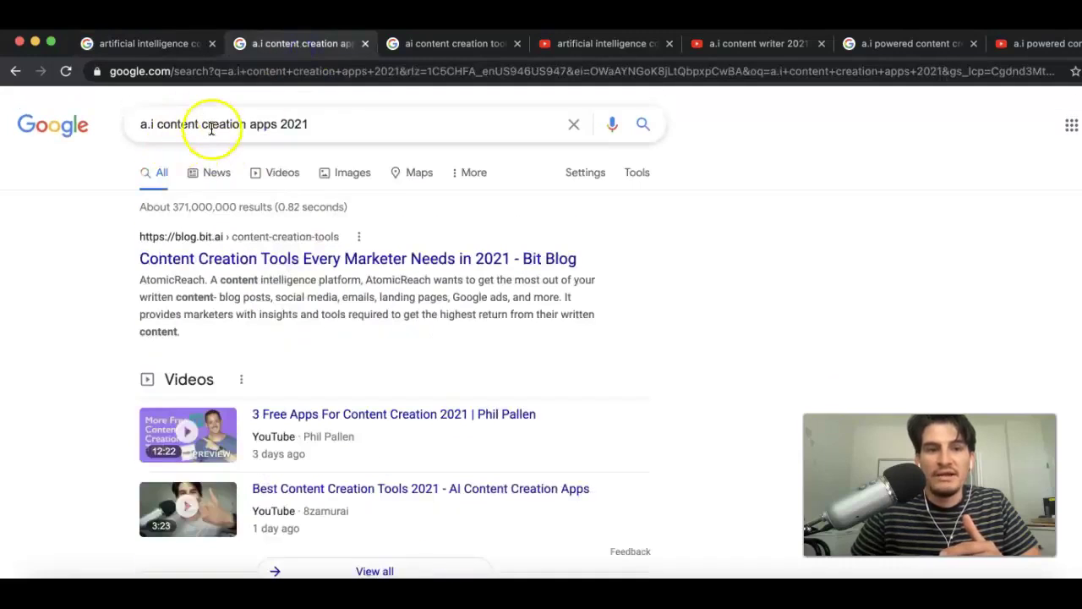
pyautogui.scroll(-2, 302, 254)
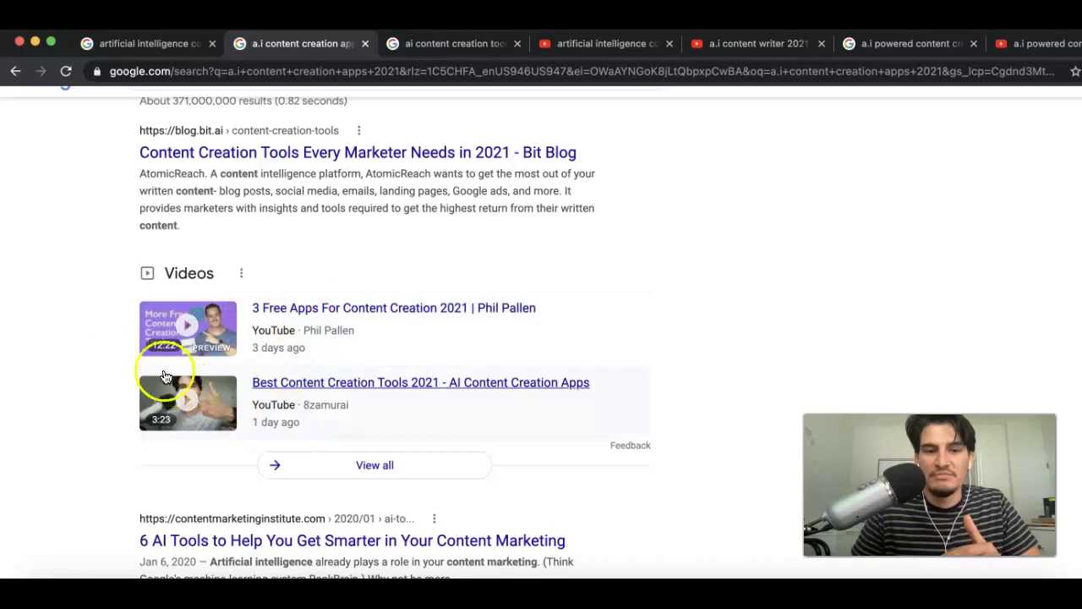
pyautogui.scroll(2, 127, 338)
# Step: Scroll the 'ai content creation tools 2021' results down to the pagination and related searches
pyautogui.click(459, 42)
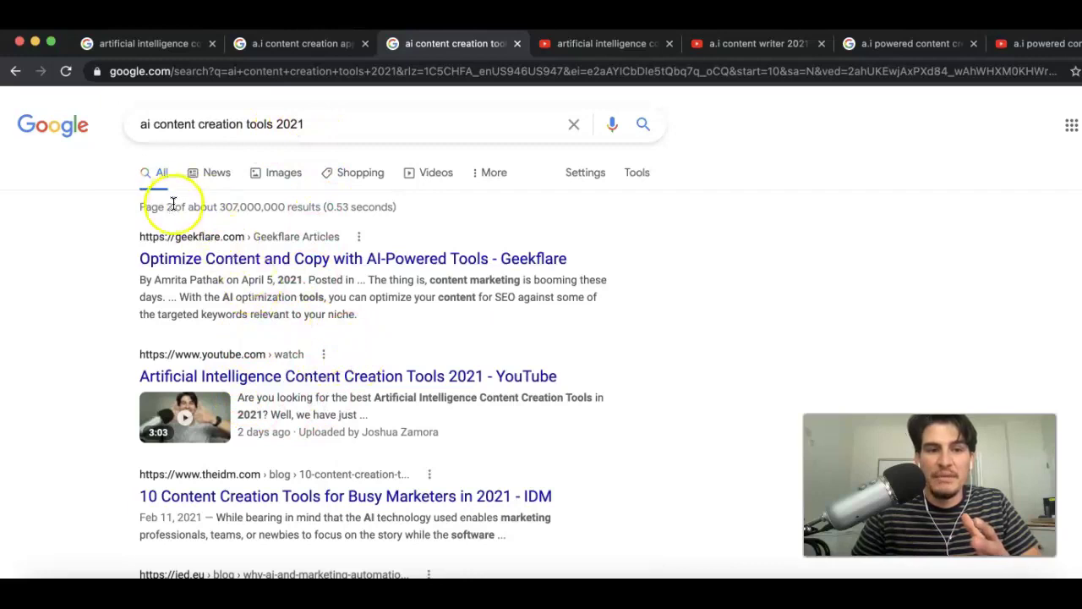
pyautogui.scroll(-5, 376, 250)
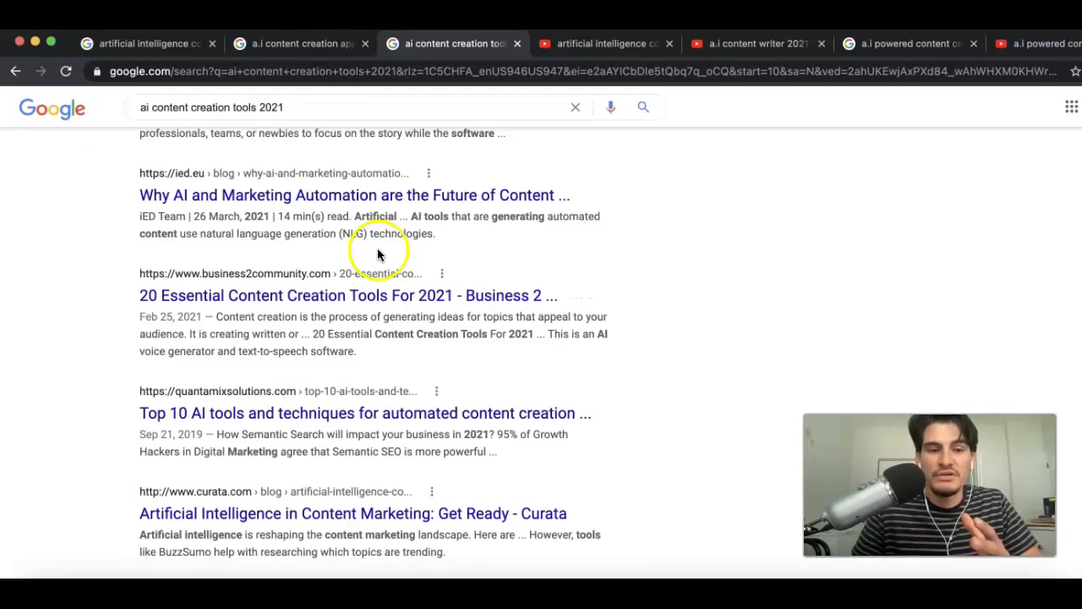
pyautogui.scroll(-5, 377, 250)
pyautogui.scroll(-4, 375, 296)
pyautogui.scroll(13, 339, 310)
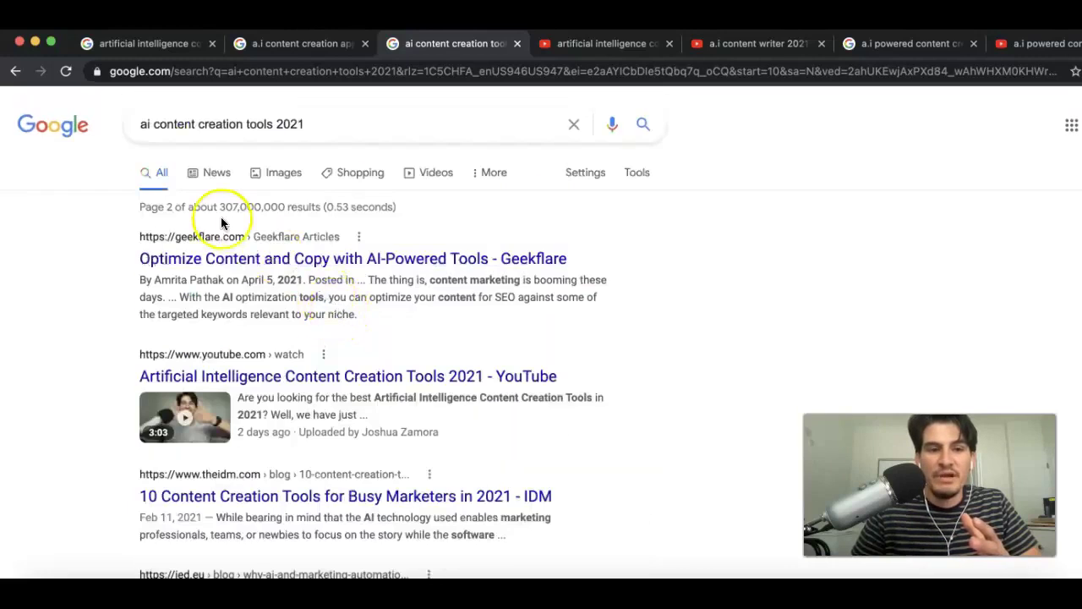
pyautogui.scroll(-10, 321, 253)
pyautogui.scroll(2, 335, 272)
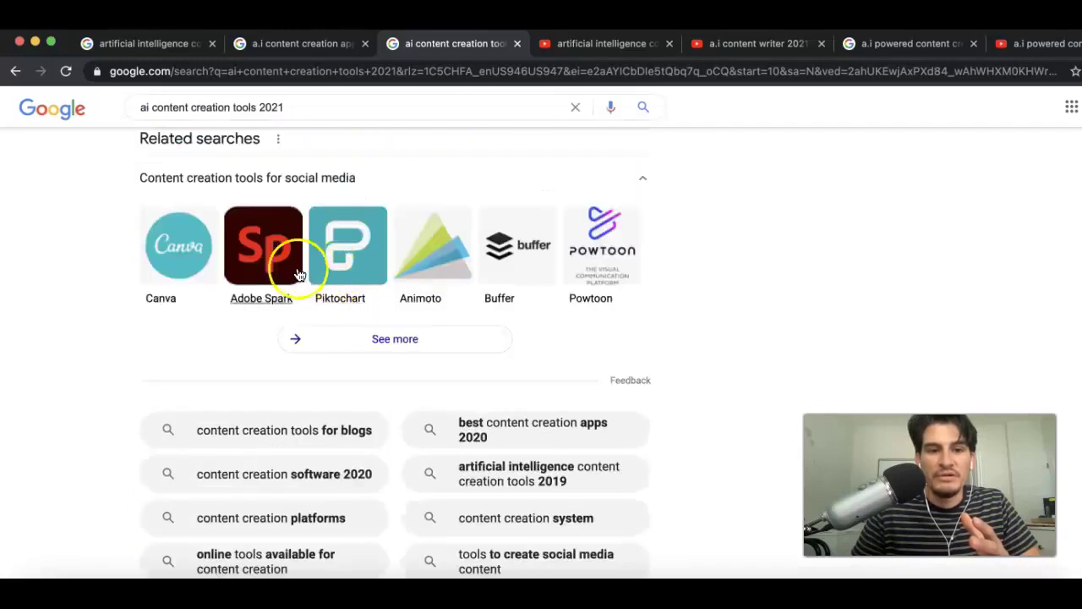
pyautogui.scroll(1, 298, 272)
pyautogui.scroll(-3, 306, 263)
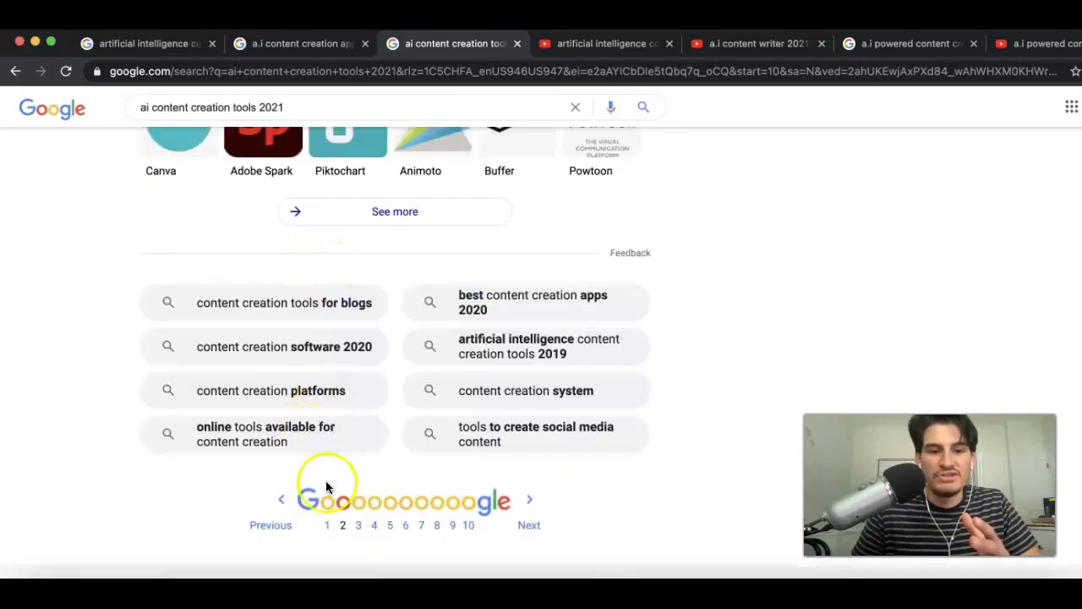
# Step: Return to page 1 of the Google results and scroll through them
pyautogui.click(329, 526)
pyautogui.scroll(-10, 406, 291)
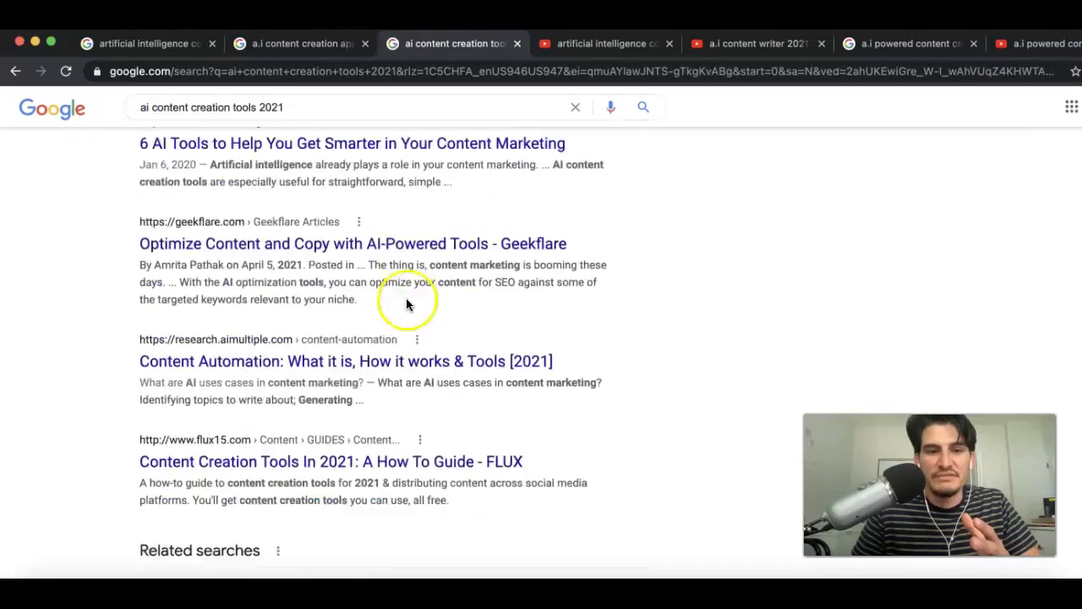
pyautogui.scroll(-5, 405, 298)
pyautogui.scroll(20, 406, 298)
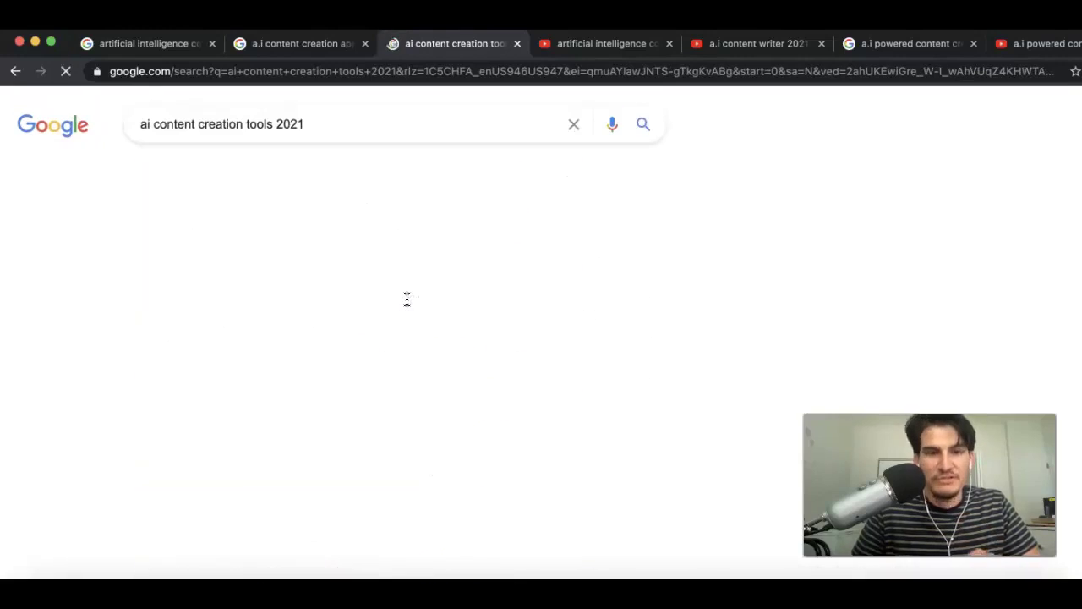
pyautogui.scroll(-8, 406, 296)
pyautogui.scroll(-10, 406, 296)
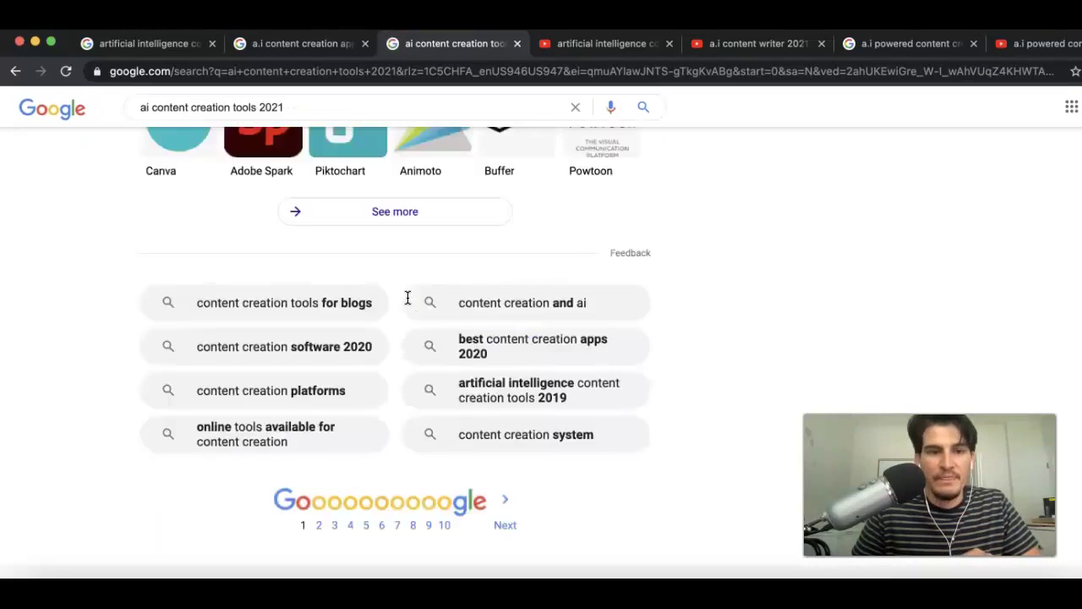
# Step: Open results page 2, then the YouTube 'artificial intelligence content creation tools' search
pyautogui.click(507, 514)
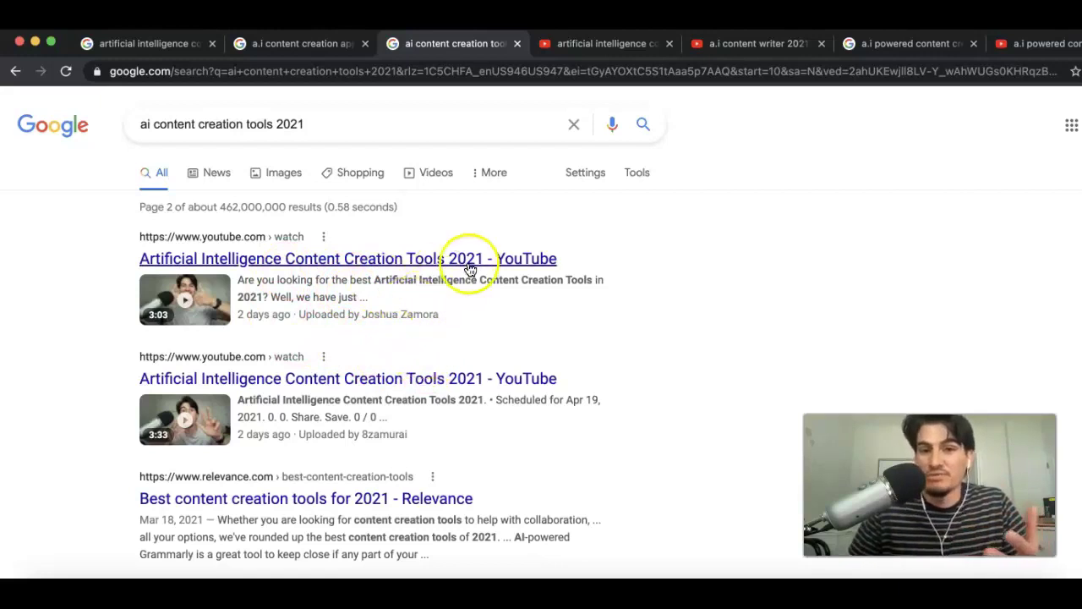
pyautogui.click(583, 43)
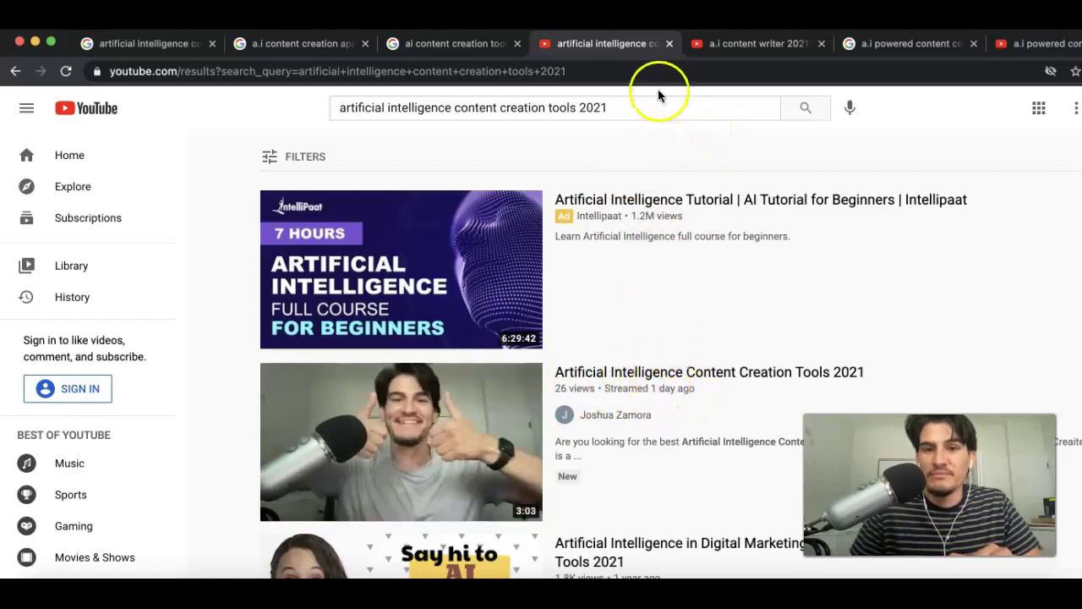
# Step: Scroll the YouTube 'a.i content writer 2021' results, then switch to the 'a.i powered content' Google search
pyautogui.click(743, 48)
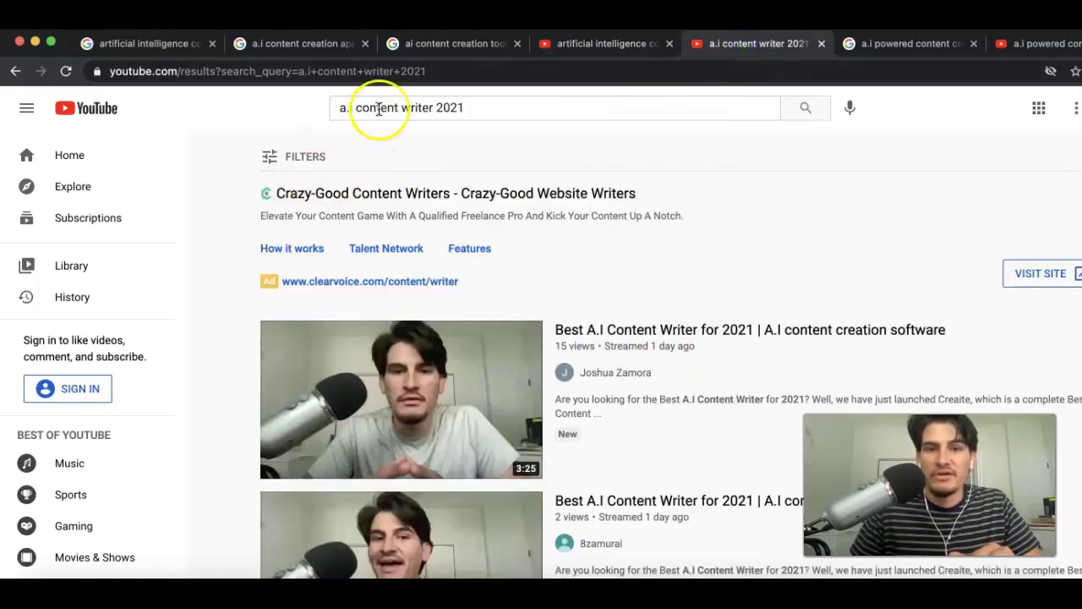
pyautogui.scroll(-1, 601, 236)
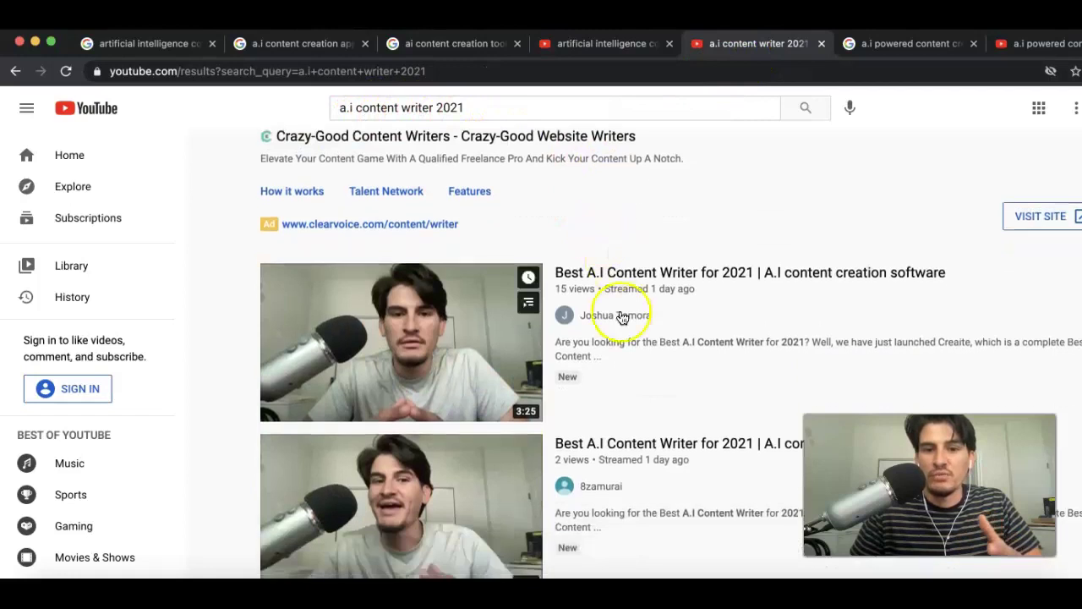
pyautogui.scroll(-1, 576, 377)
pyautogui.scroll(-2, 614, 345)
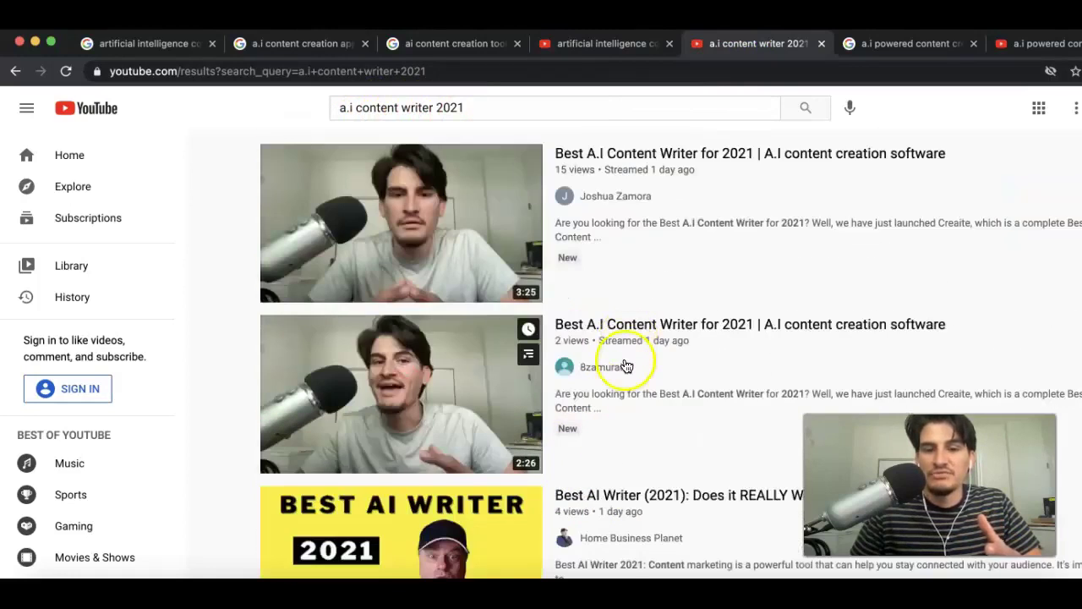
pyautogui.scroll(1, 623, 367)
pyautogui.scroll(2, 639, 313)
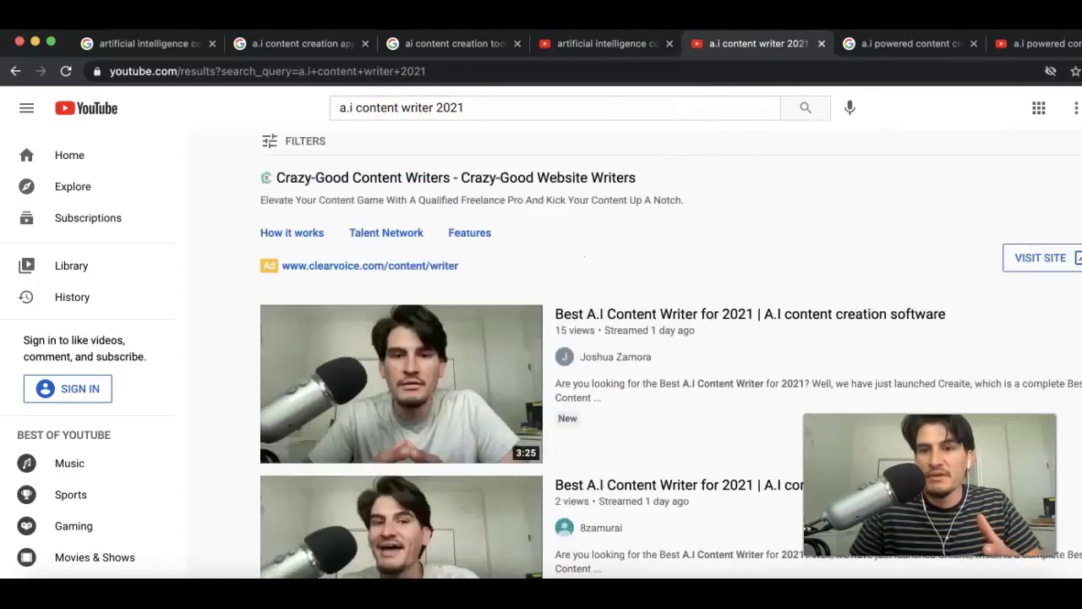
pyautogui.click(920, 47)
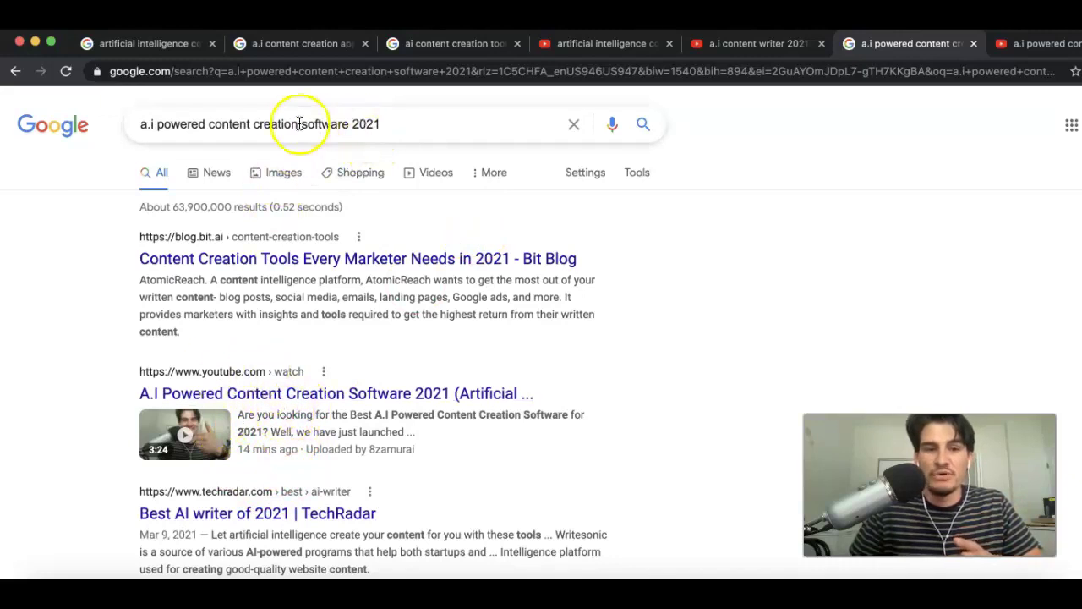
# Step: Copy the link address of the YouTube video result and clear the leftover selection
pyautogui.rightClick(313, 400)
pyautogui.click(385, 433)
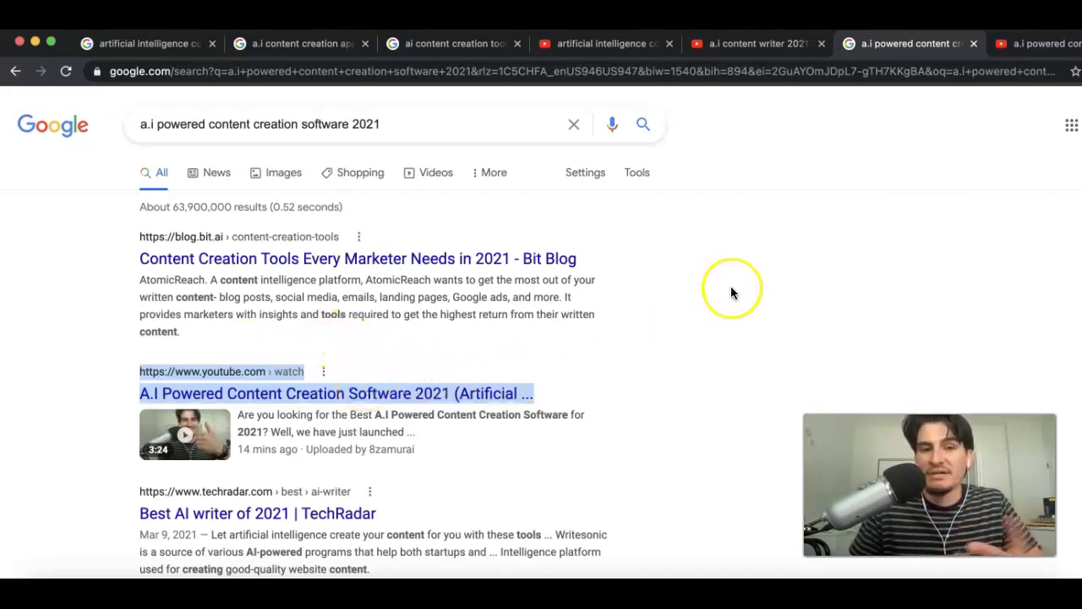
pyautogui.click(902, 274)
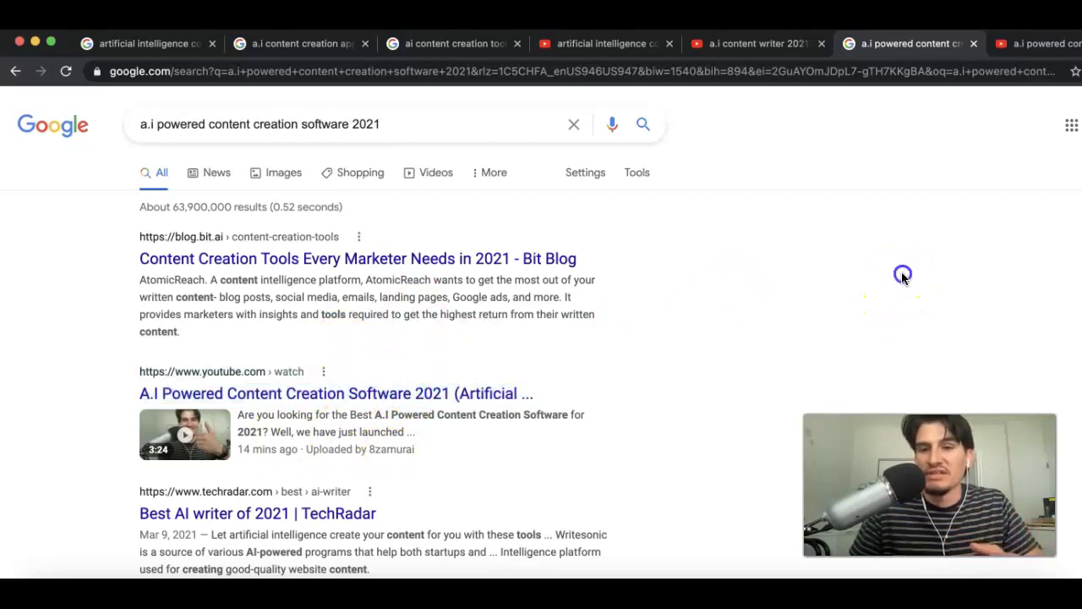
# Step: Check the YouTube 'a.i powered content creation software 2021' listing, then return to the first Google tab
pyautogui.click(1015, 44)
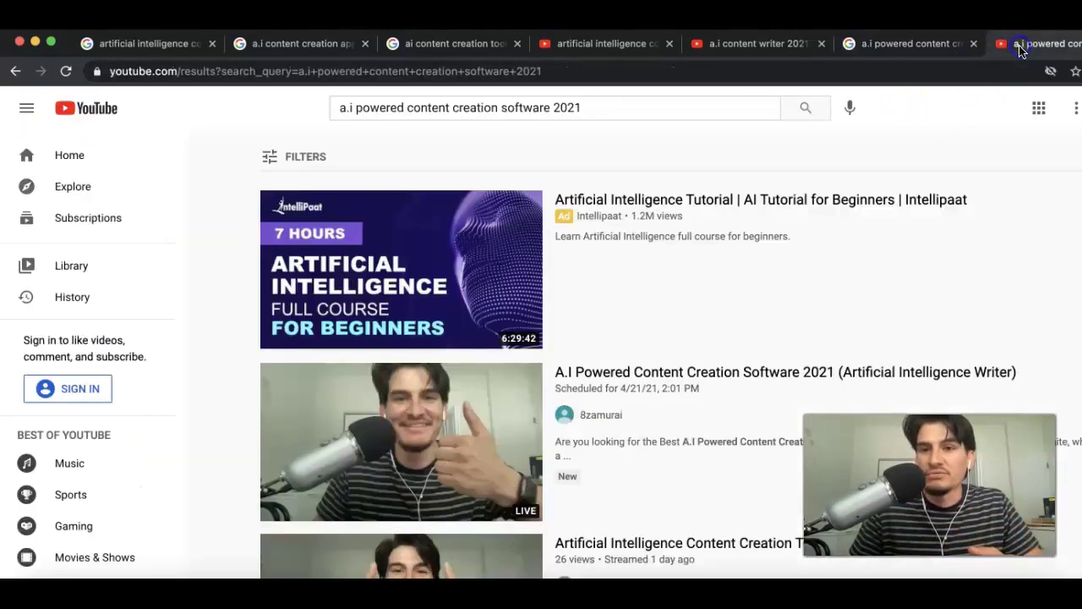
pyautogui.scroll(-2, 586, 341)
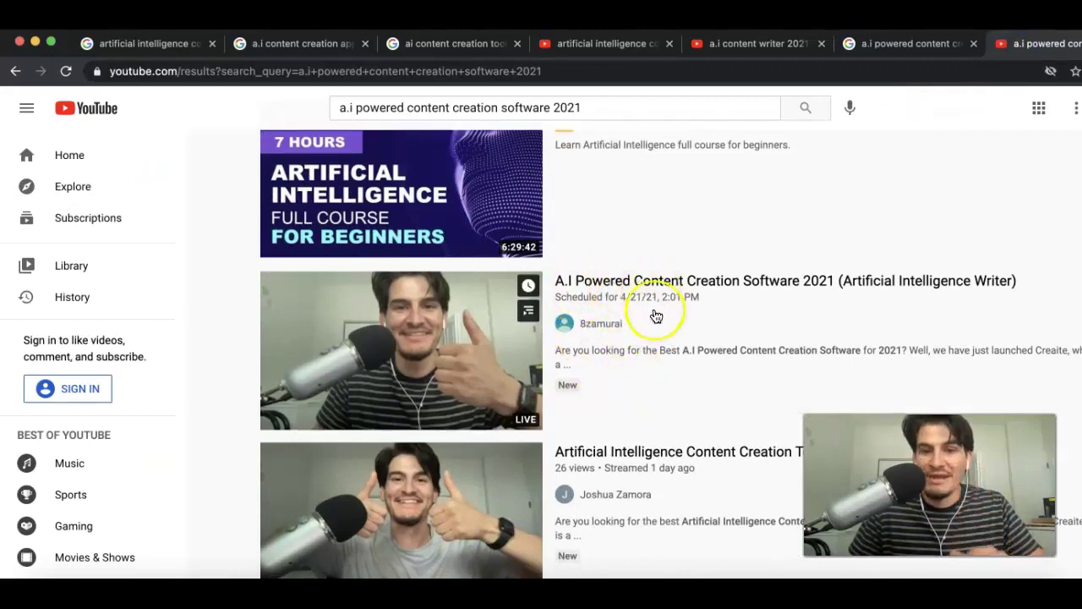
pyautogui.scroll(2, 631, 314)
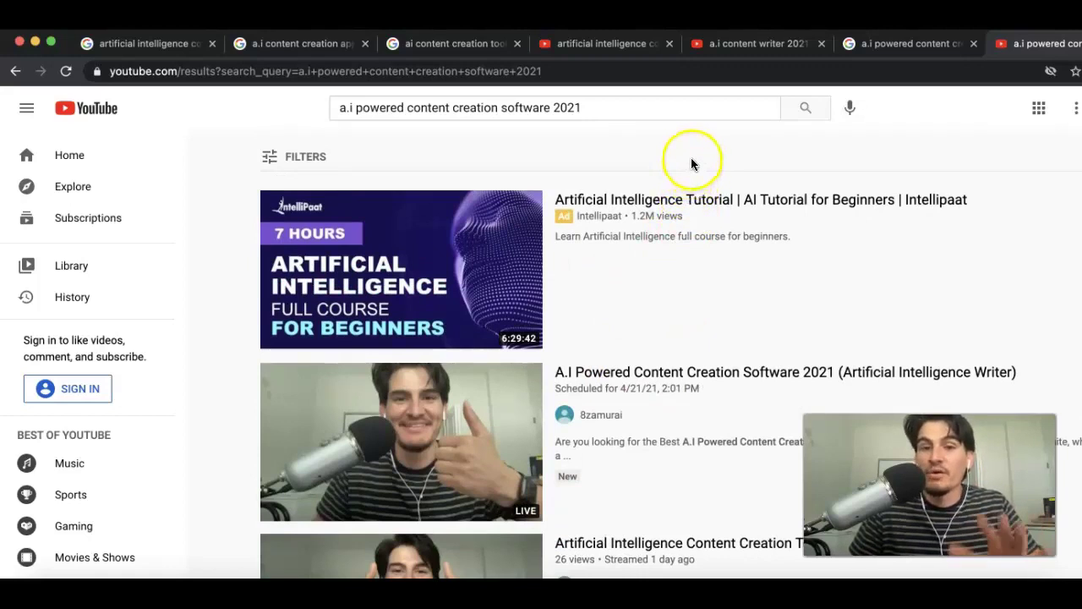
pyautogui.click(144, 49)
pyautogui.scroll(3, 375, 379)
pyautogui.scroll(-10, 374, 362)
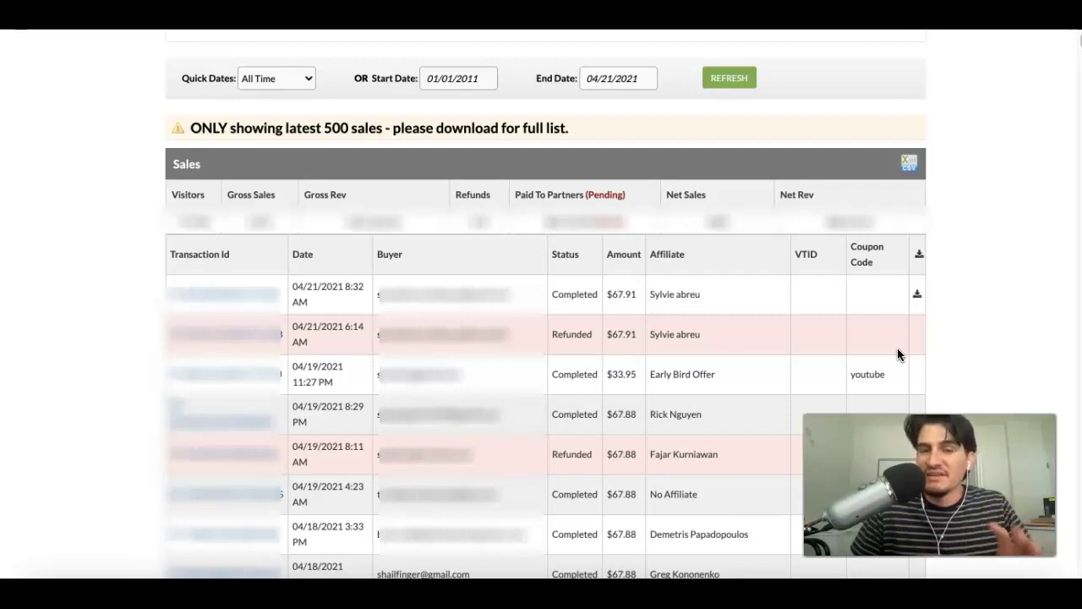
pyautogui.click(893, 353)
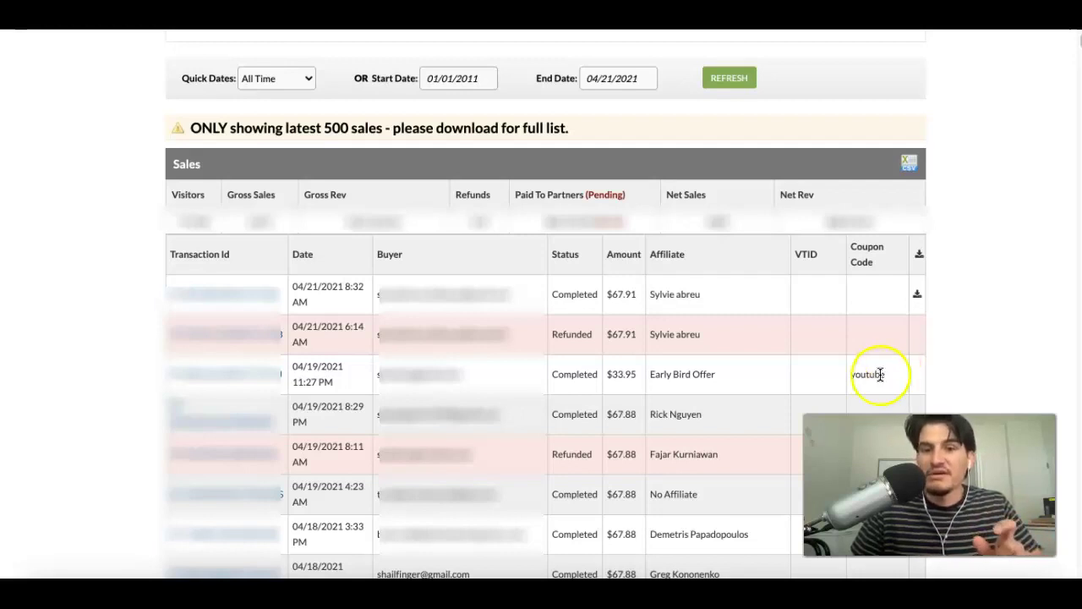
pyautogui.moveTo(888, 375)
pyautogui.mouseDown()
pyautogui.moveTo(850, 378)
pyautogui.moveTo(879, 378)
pyautogui.mouseUp()
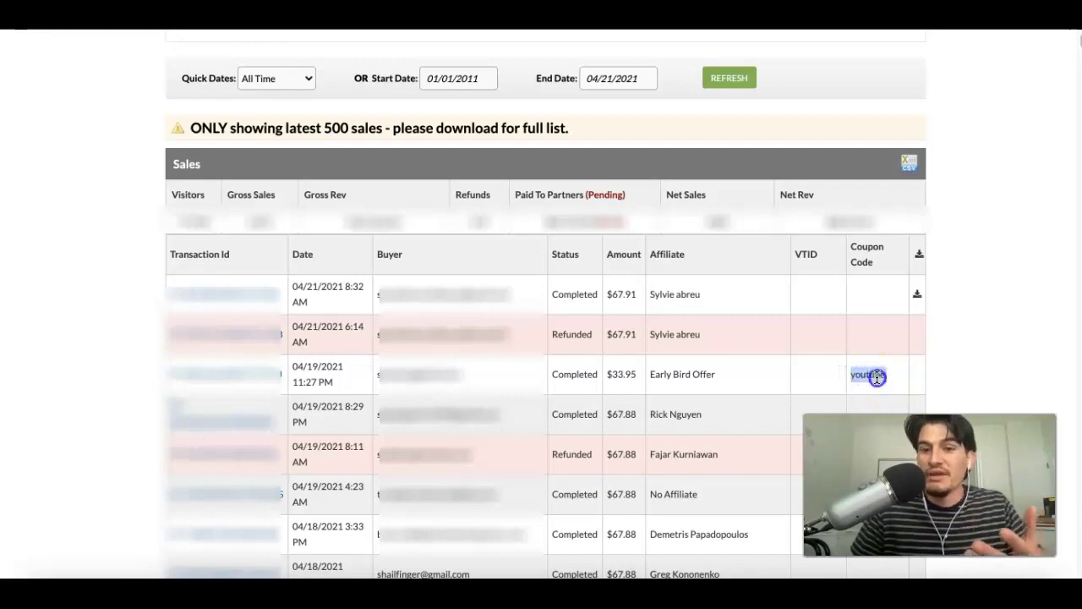
pyautogui.click(879, 376)
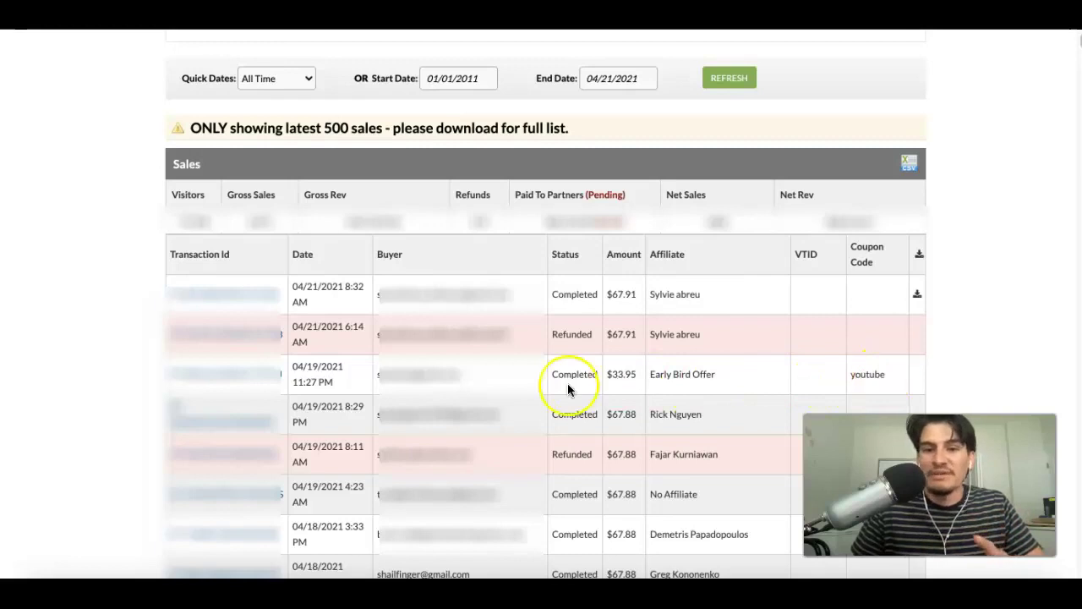
pyautogui.doubleClick(618, 374)
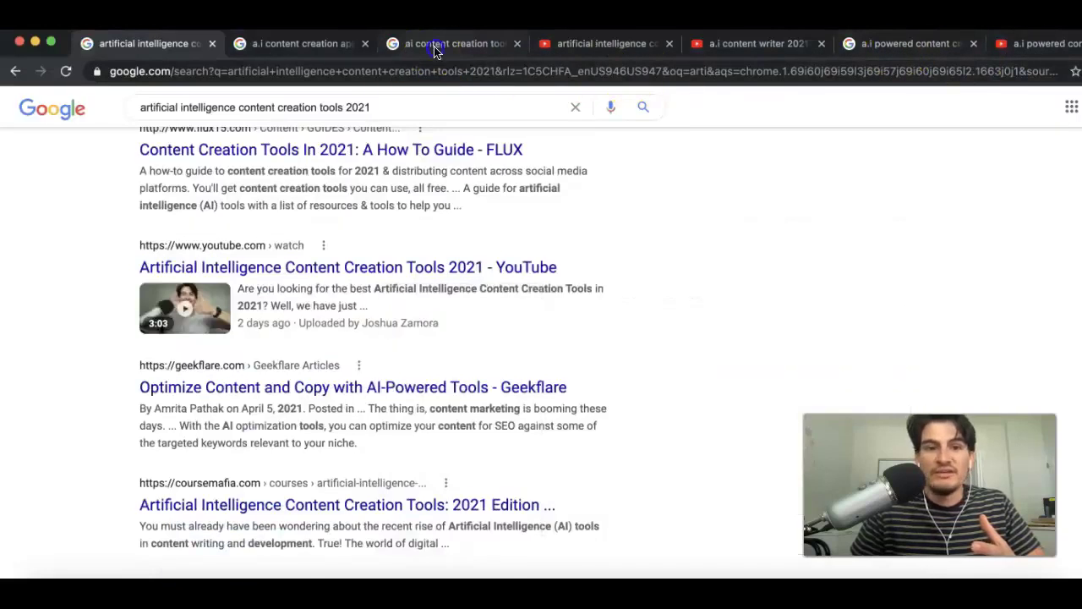
# Step: Switch to the 'ai content creation tools 2021' Google results tab
pyautogui.click(436, 43)
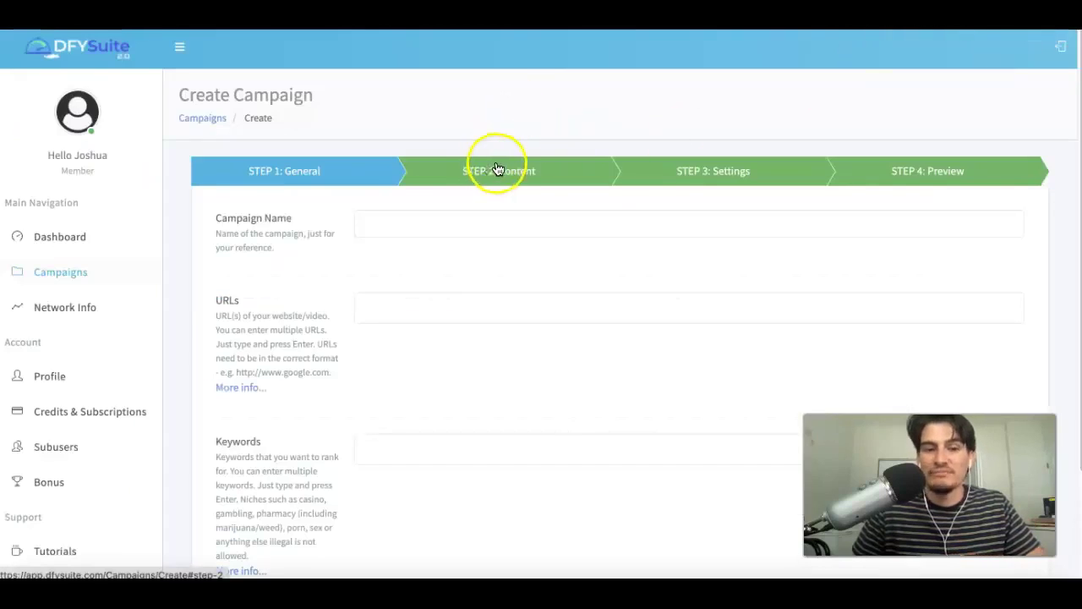
# Step: Leave the empty campaign form and go back to the Campaigns list
pyautogui.scroll(-1, 442, 282)
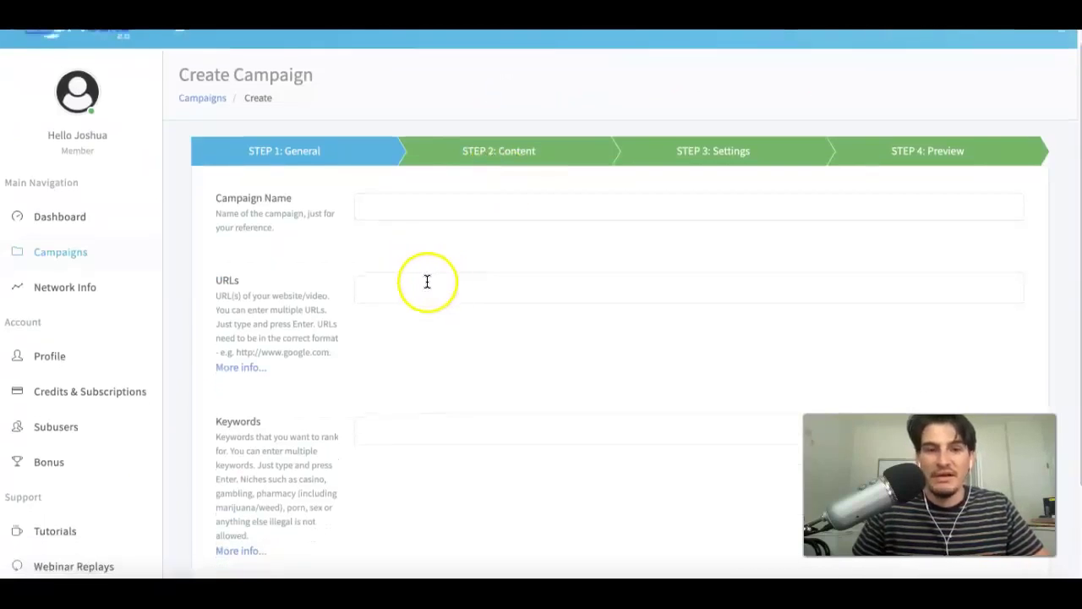
pyautogui.click(424, 282)
pyautogui.scroll(1, 466, 278)
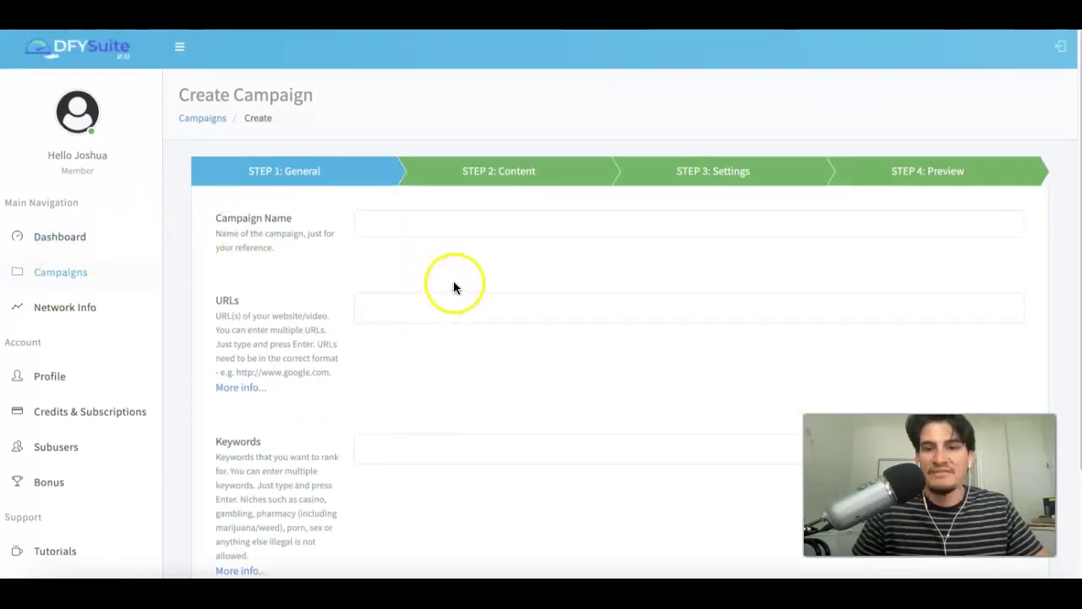
pyautogui.click(72, 273)
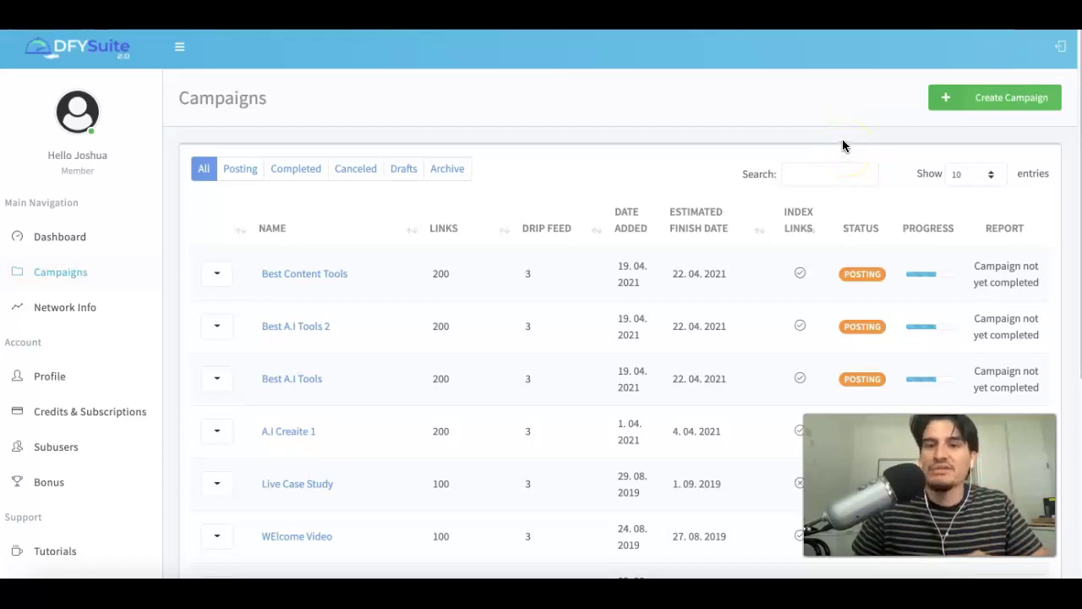
# Step: Create a new campaign named 'Best A.I Tools 3' with the pasted YouTube video URL
pyautogui.click(842, 135)
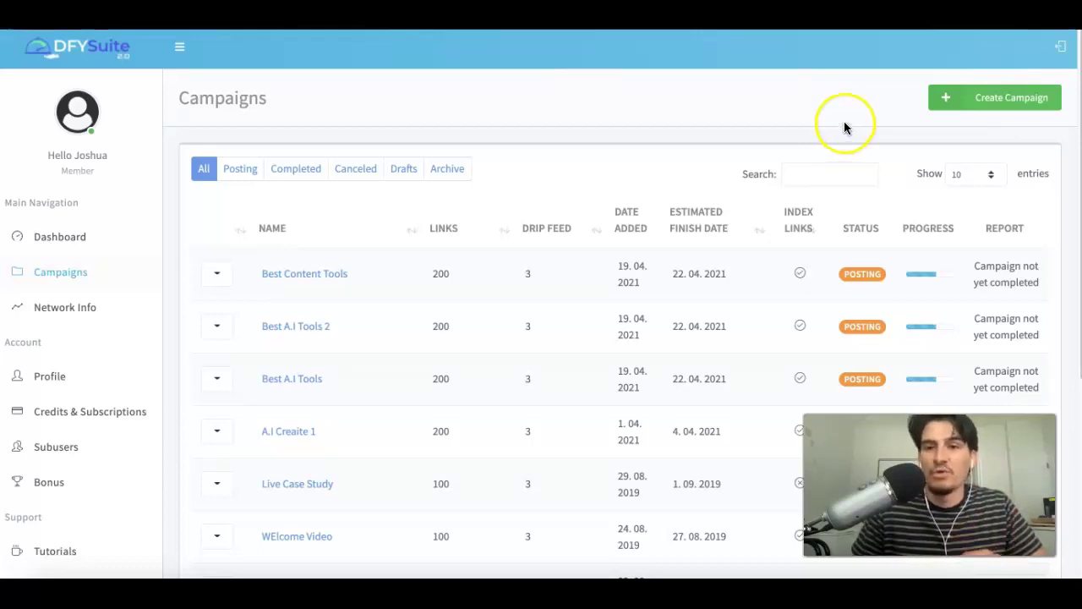
pyautogui.click(990, 102)
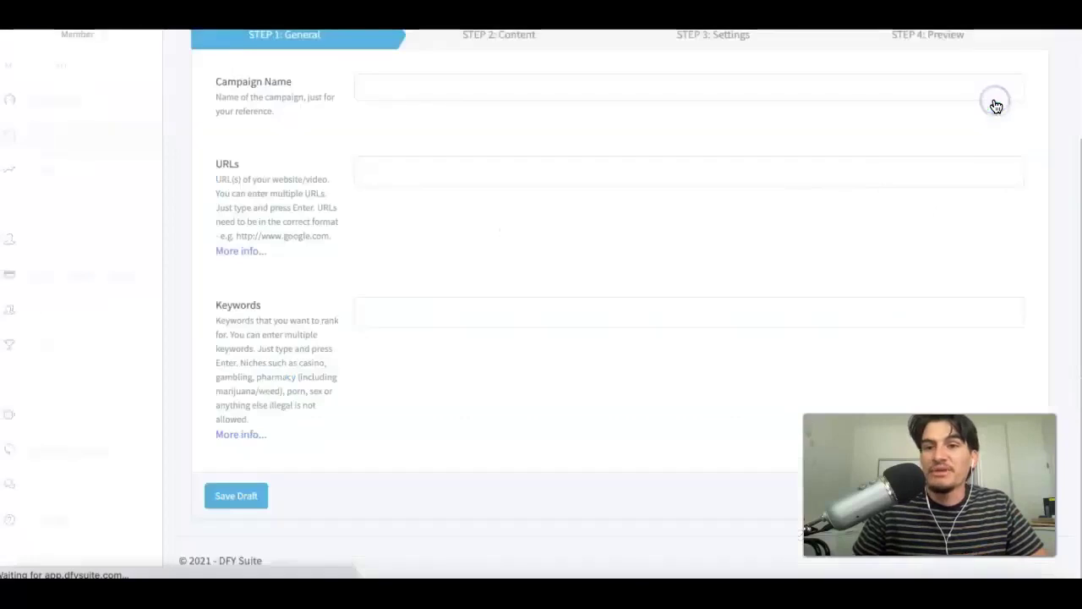
pyautogui.click(438, 109)
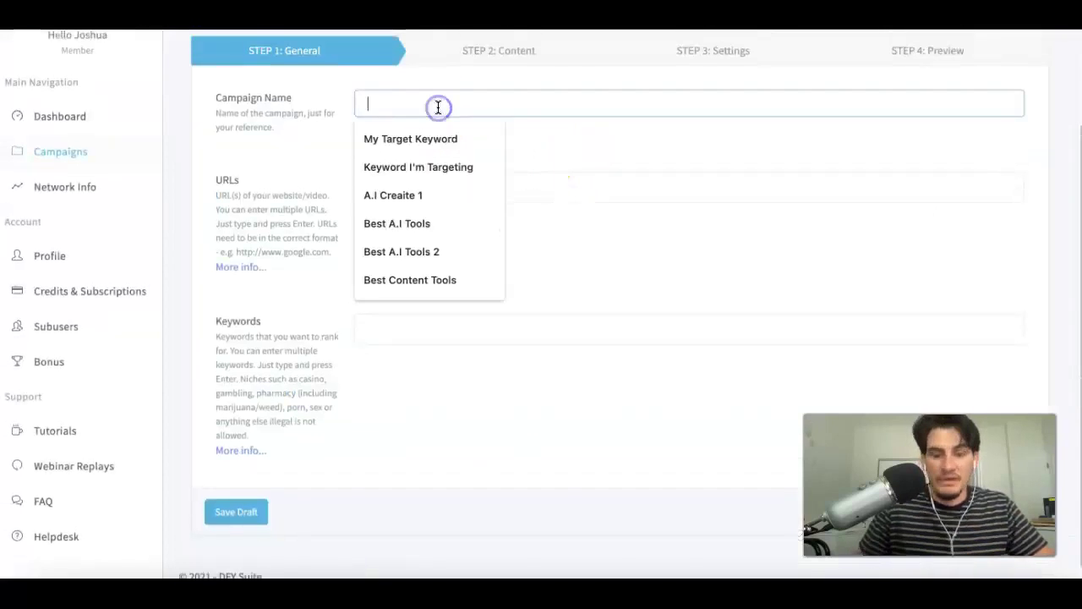
pyautogui.write('B')
pyautogui.write('A.I Tools 3')
pyautogui.click(416, 194)
pyautogui.press('Return')
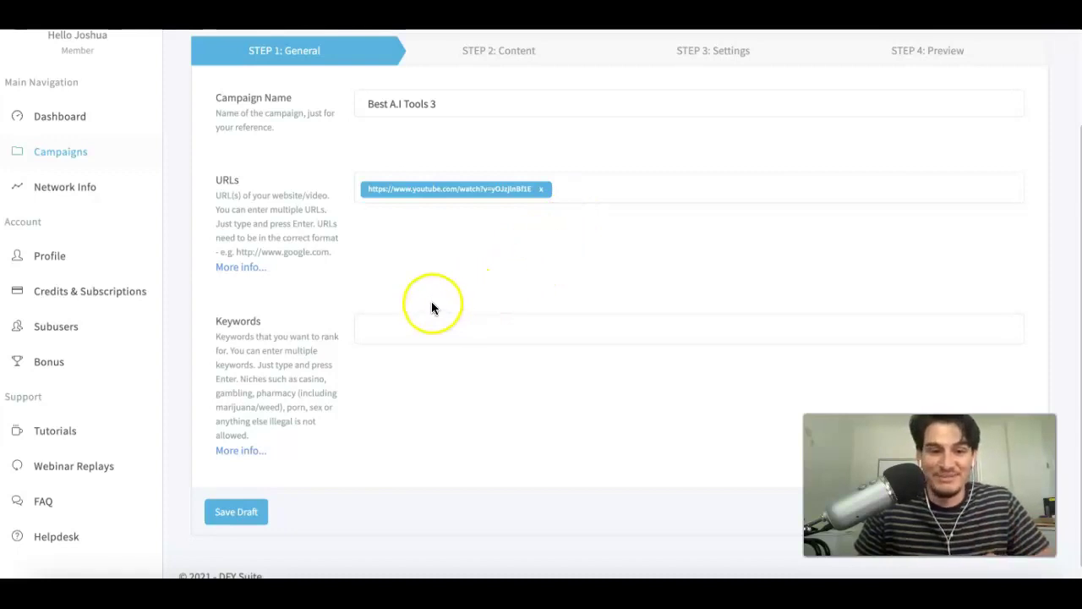
# Step: Add 'ai content creation tools 2021', copied from its Google search, as the first keyword
pyautogui.click(437, 324)
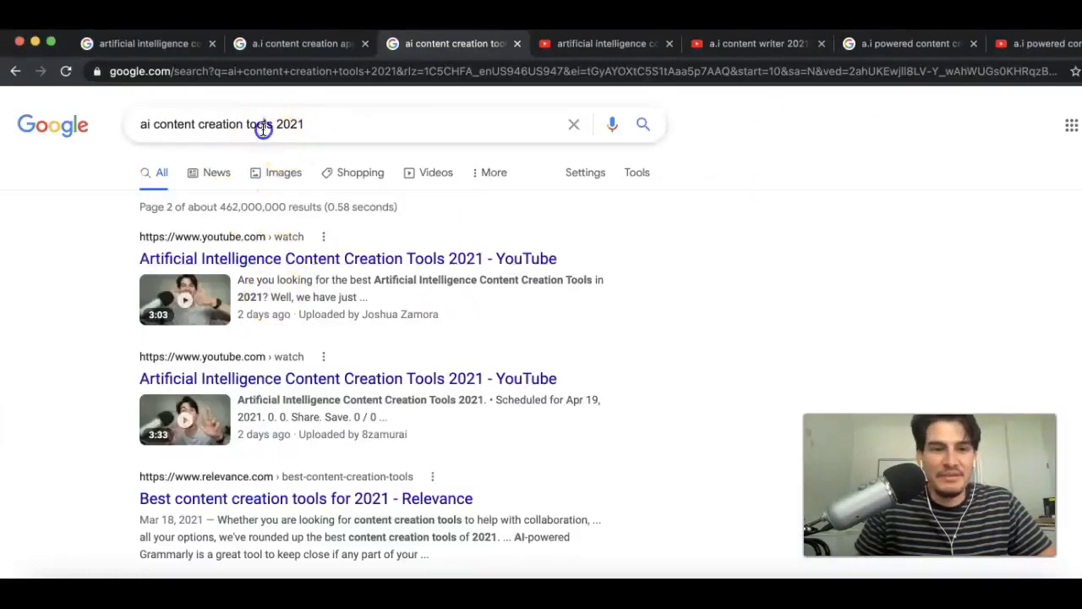
pyautogui.click(264, 127)
pyautogui.tripleClick(264, 127)
pyautogui.hotkey('ctrl', 'c')
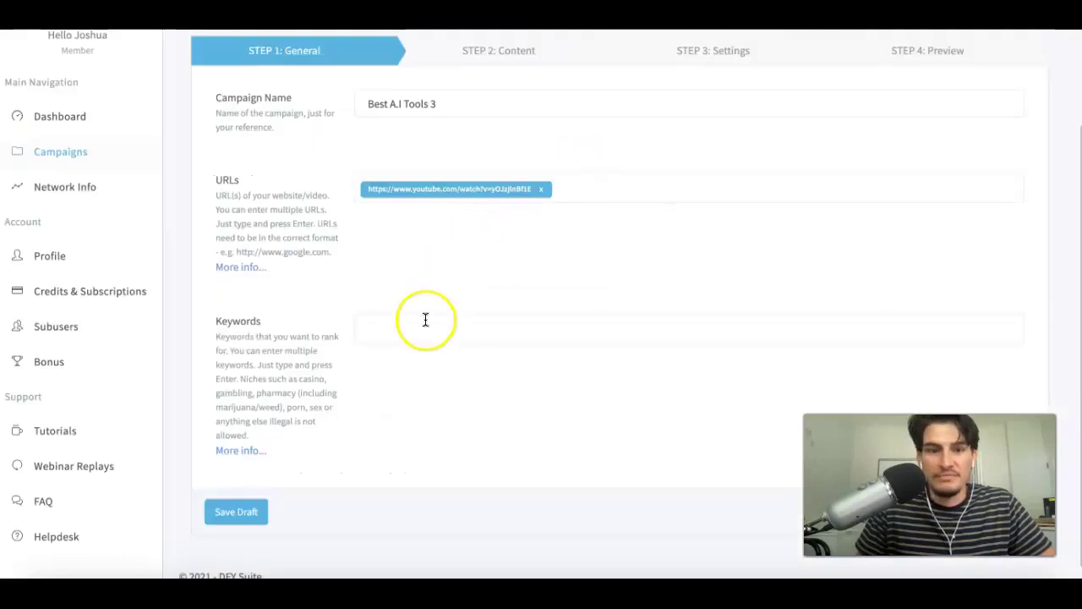
pyautogui.click(425, 320)
pyautogui.hotkey('ctrl', 'v')
pyautogui.press('Return')
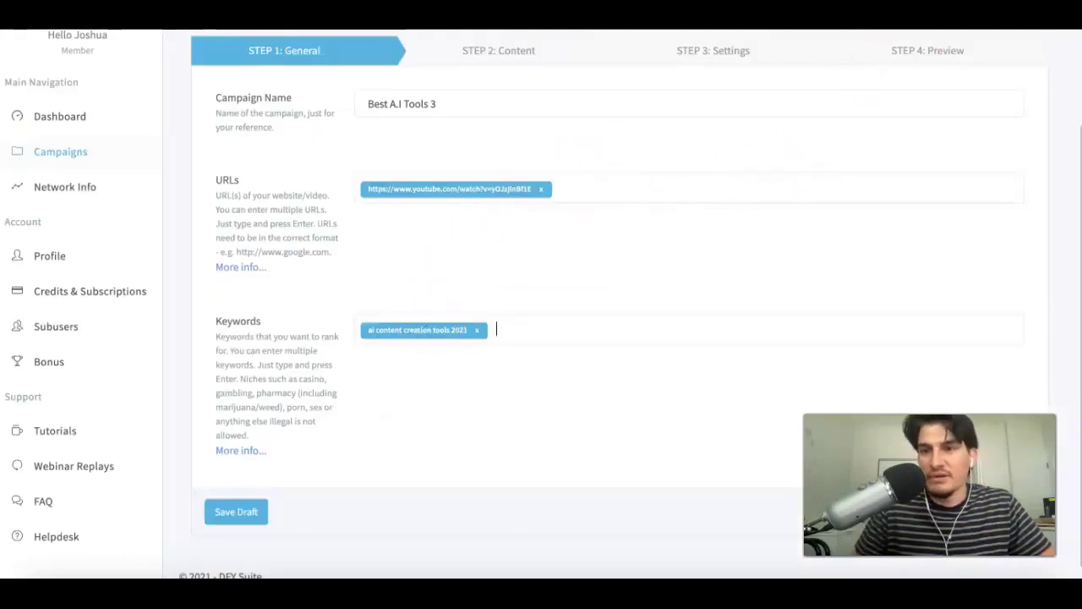
# Step: Add 'a.i powered content creation software 2021', copied from its Google search, as a keyword
pyautogui.click(910, 44)
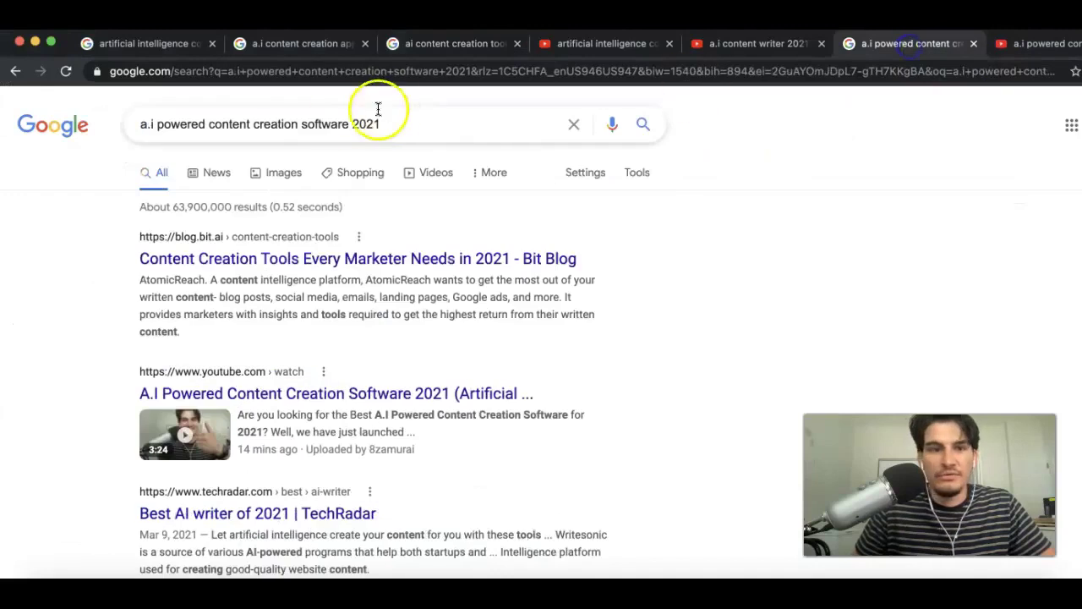
pyautogui.click(278, 123)
pyautogui.tripleClick(278, 124)
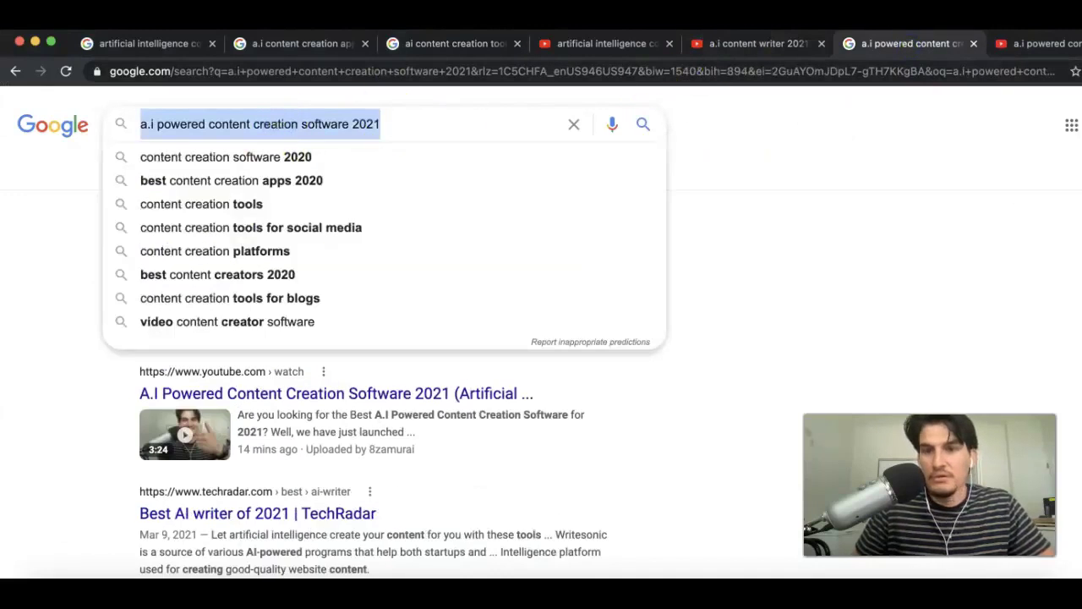
pyautogui.press('super+c')
pyautogui.click(568, 103)
pyautogui.click(549, 316)
pyautogui.press('super+v')
pyautogui.press('Return')
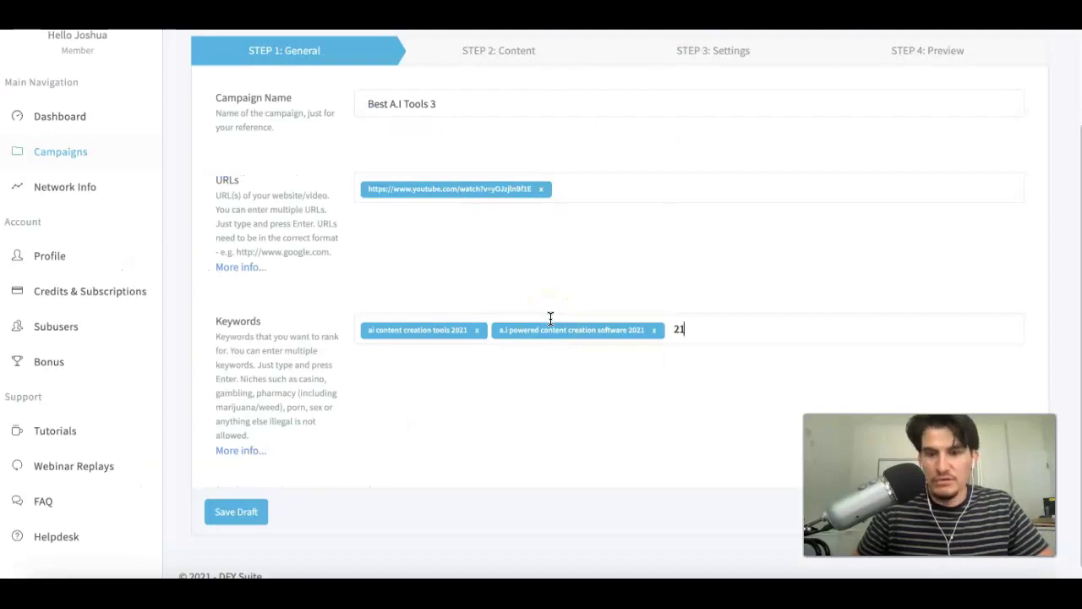
# Step: Add 'a.i powered content creation software' as a keyword without the year
pyautogui.write('a.i powered content creation software 202')
pyautogui.press('BackSpace')
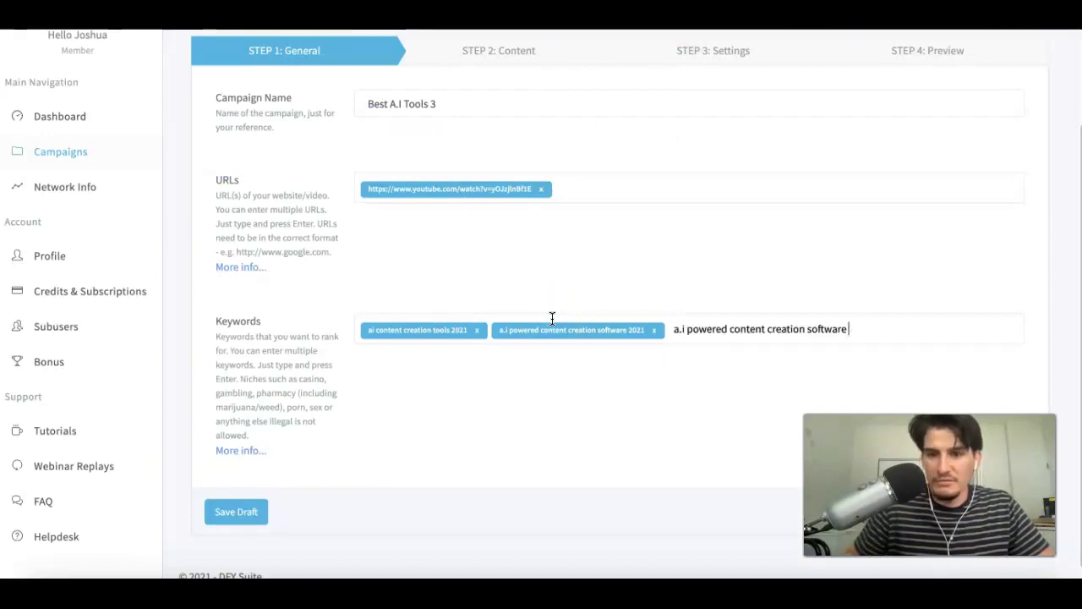
pyautogui.press('Return')
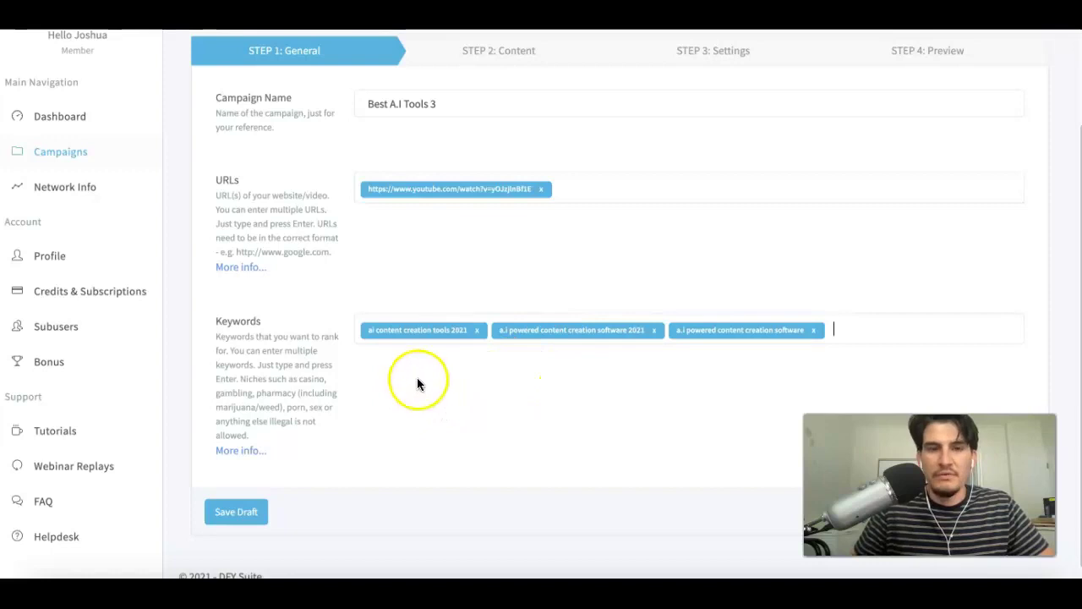
pyautogui.scroll(-1, 438, 300)
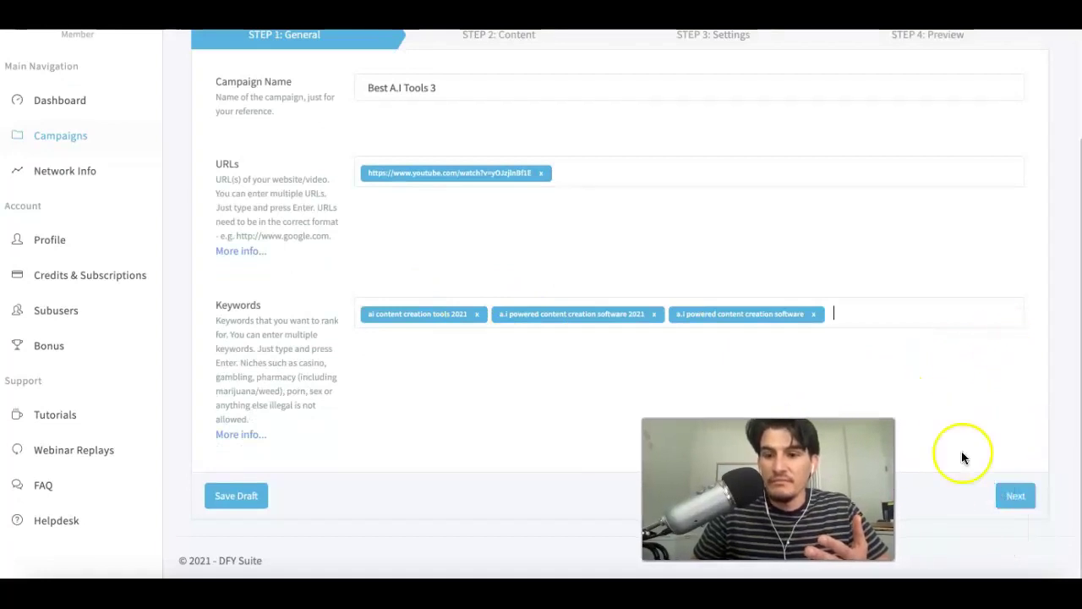
# Step: On Step 2: Content, turn on Automatically Generate Content, leaving the video embed off
pyautogui.click(1014, 497)
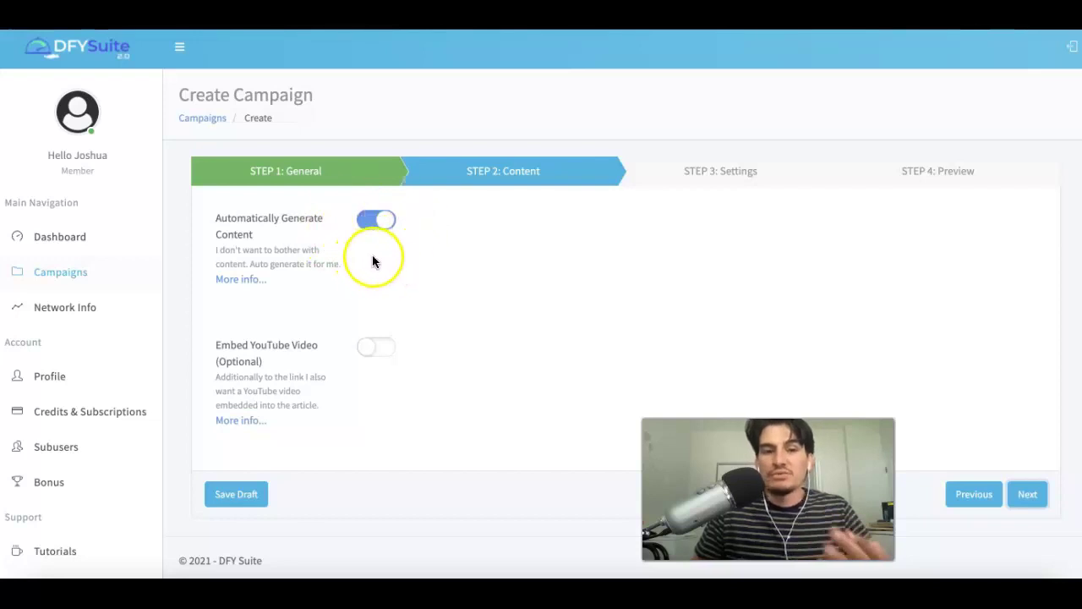
pyautogui.click(374, 220)
pyautogui.scroll(-2, 442, 254)
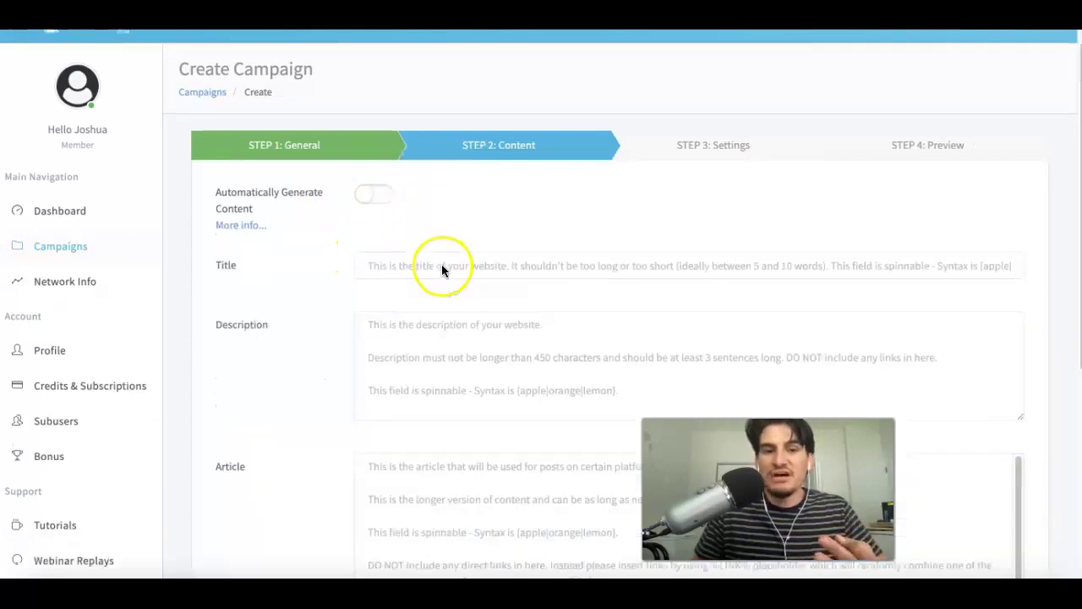
pyautogui.scroll(-1, 440, 224)
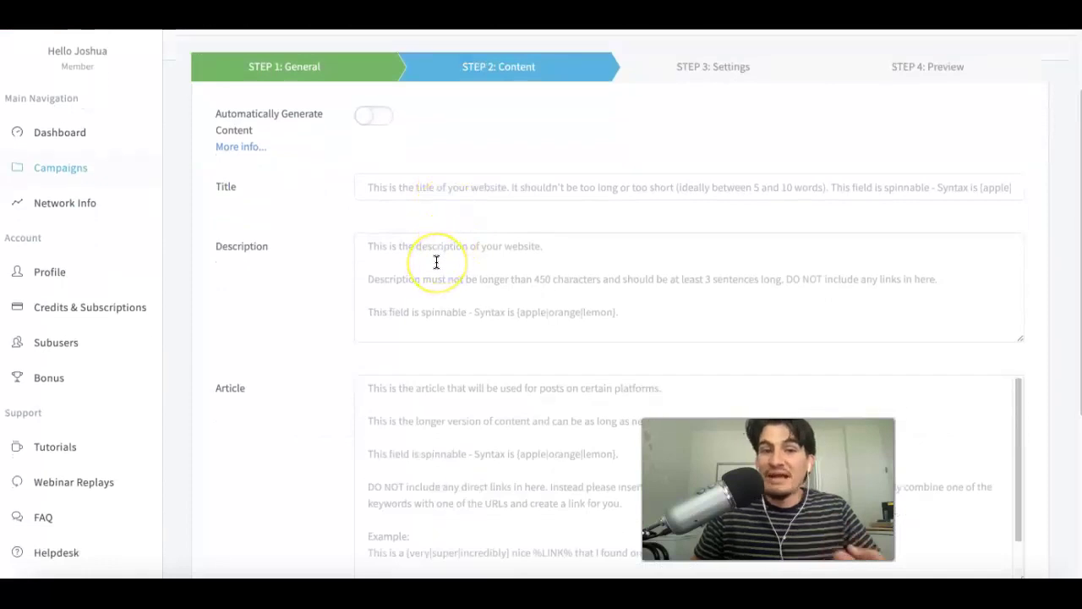
pyautogui.scroll(-3, 436, 262)
pyautogui.scroll(-3, 435, 261)
pyautogui.scroll(3, 451, 222)
pyautogui.scroll(5, 454, 283)
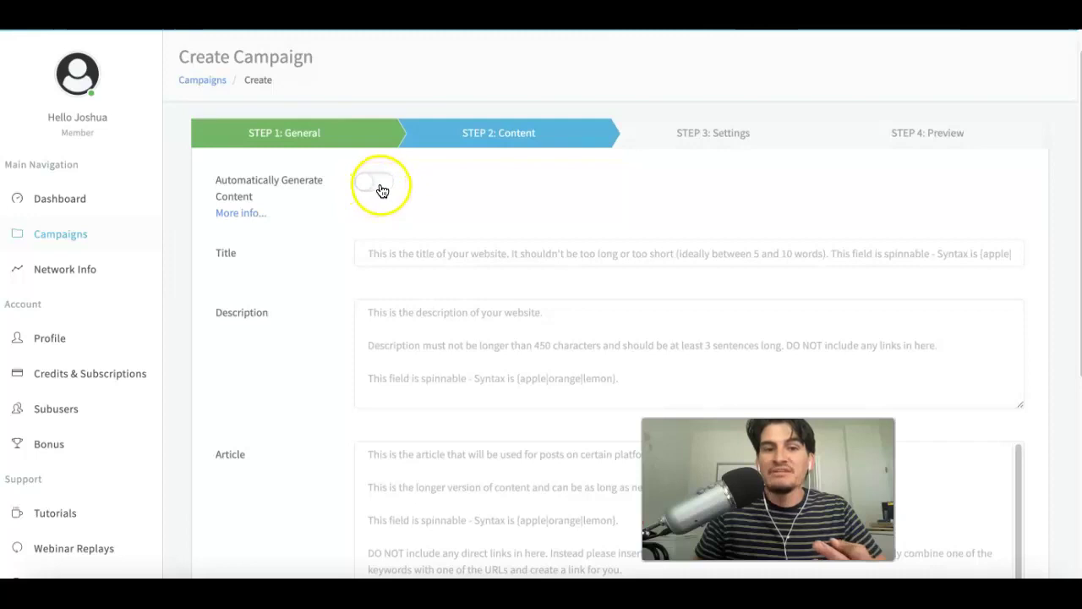
pyautogui.scroll(-3, 382, 145)
pyautogui.scroll(-1, 423, 285)
pyautogui.scroll(-5, 409, 307)
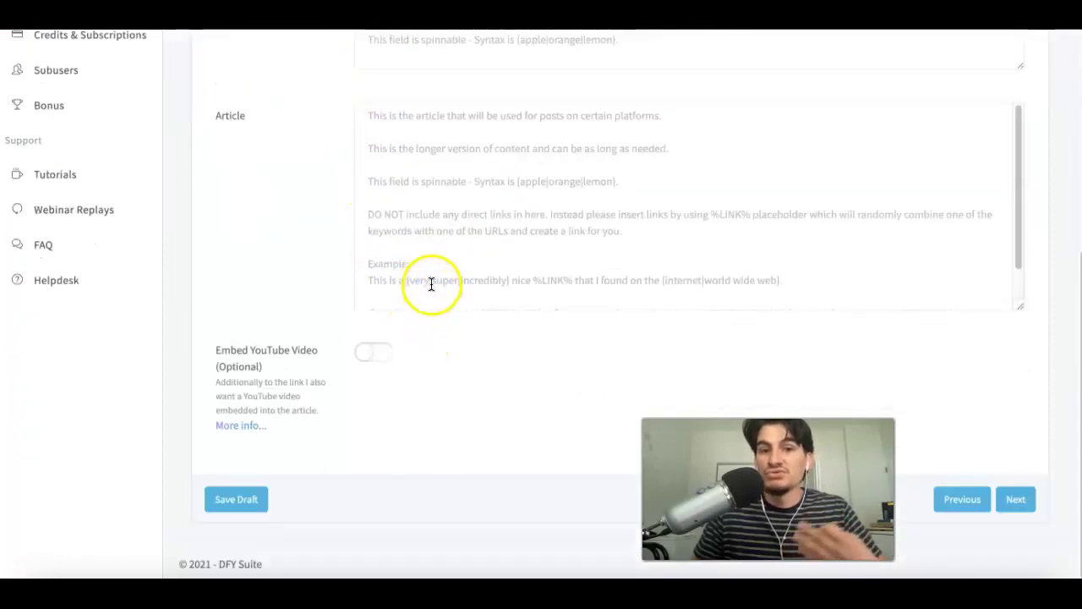
pyautogui.scroll(4, 431, 285)
pyautogui.scroll(5, 427, 279)
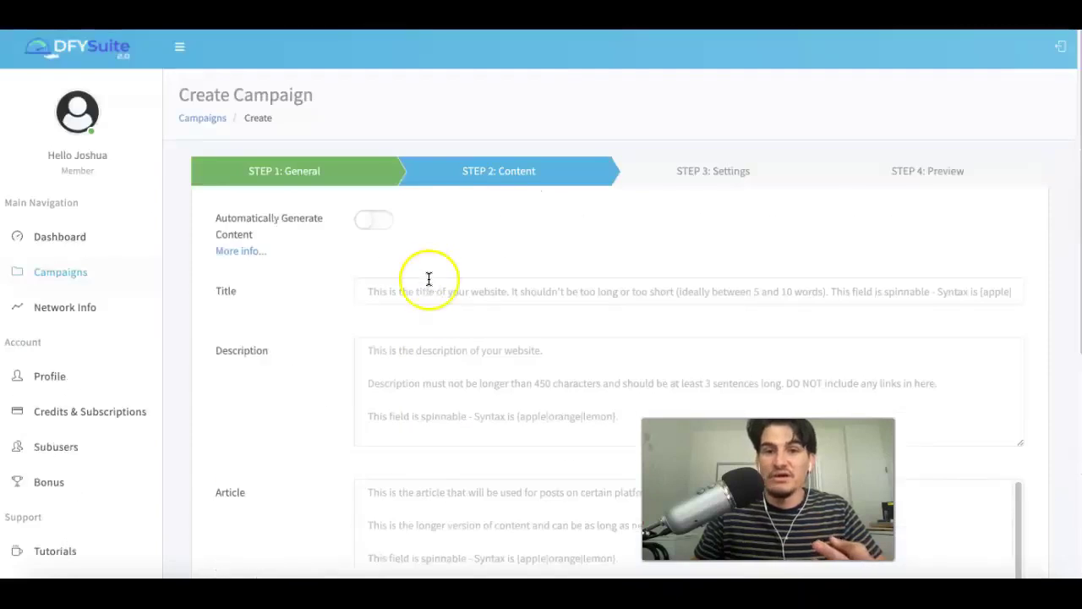
pyautogui.click(383, 221)
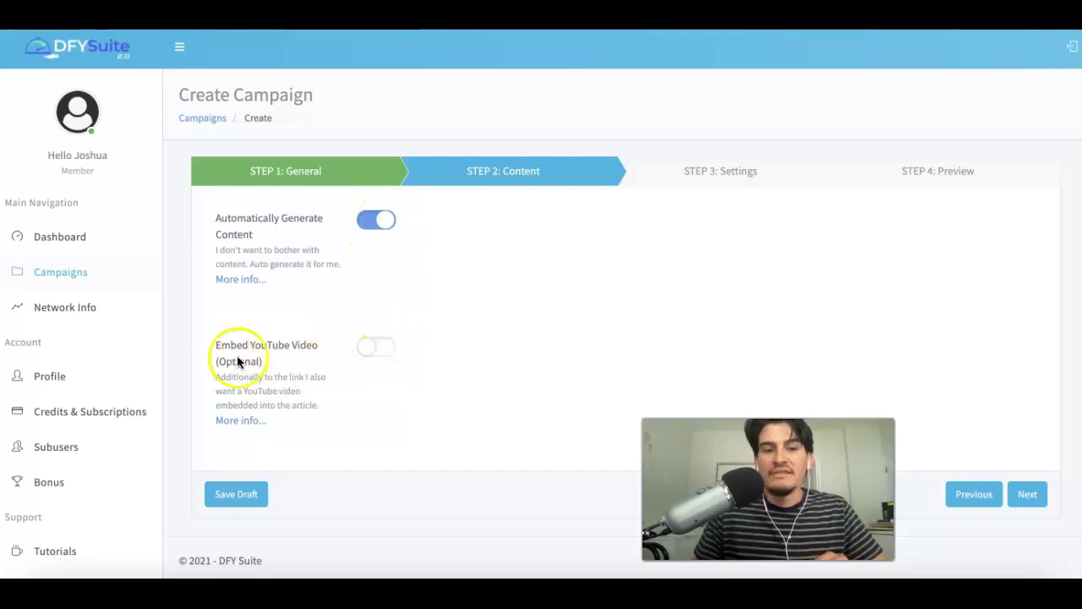
# Step: Turn on Embed YouTube Video in the campaign form
pyautogui.click(373, 347)
pyautogui.scroll(-2, 468, 328)
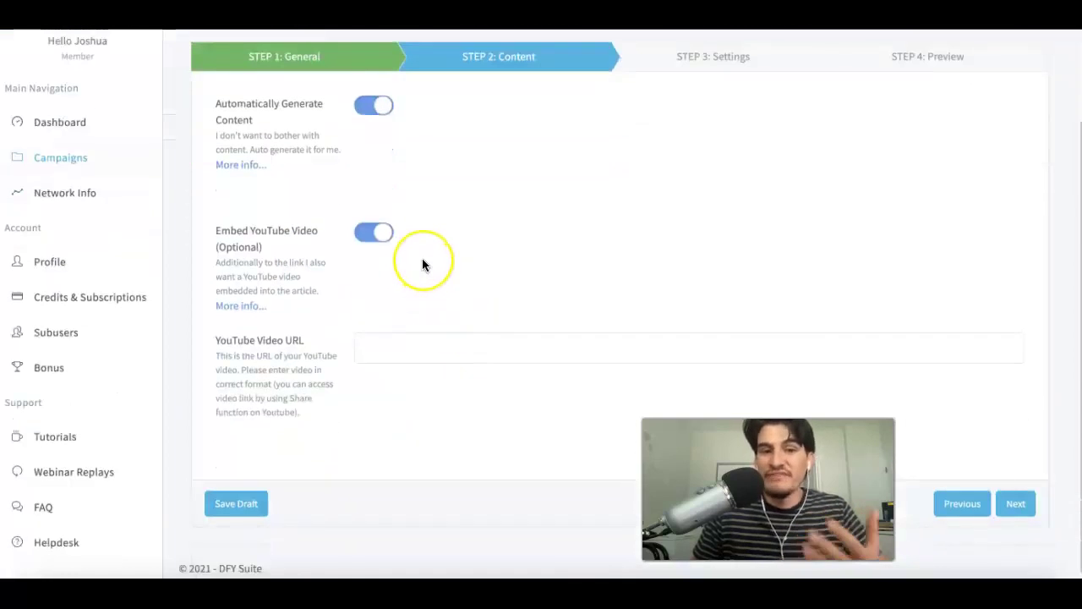
pyautogui.click(415, 340)
pyautogui.write('21')
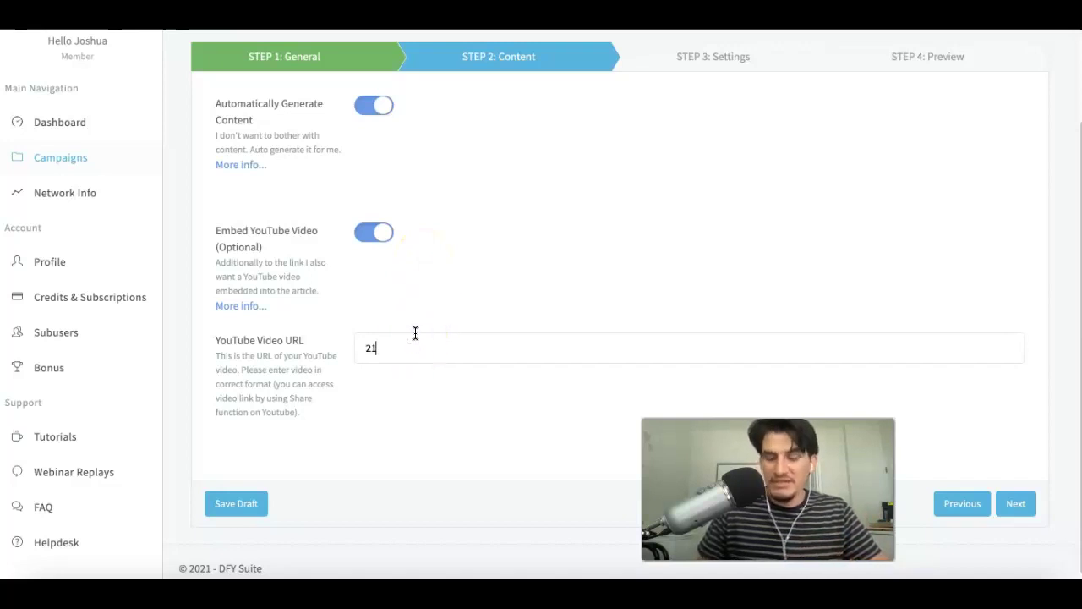
pyautogui.press('BackSpace')
pyautogui.press('BackSpace')
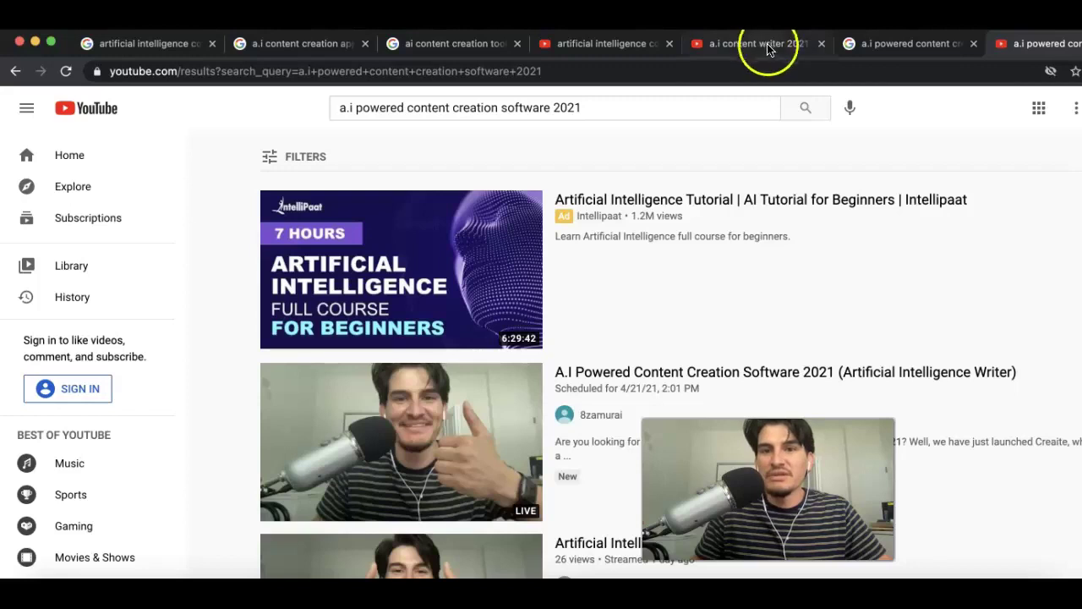
# Step: Paste the A.I Powered Content Creation Software video link from Google into YouTube Video URL
pyautogui.click(879, 48)
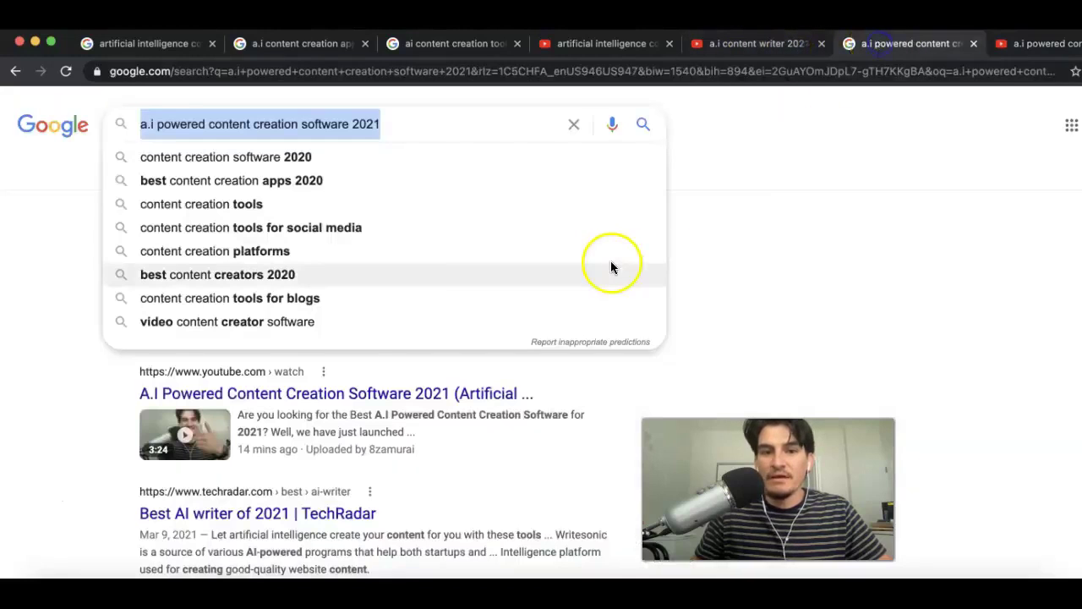
pyautogui.click(57, 401)
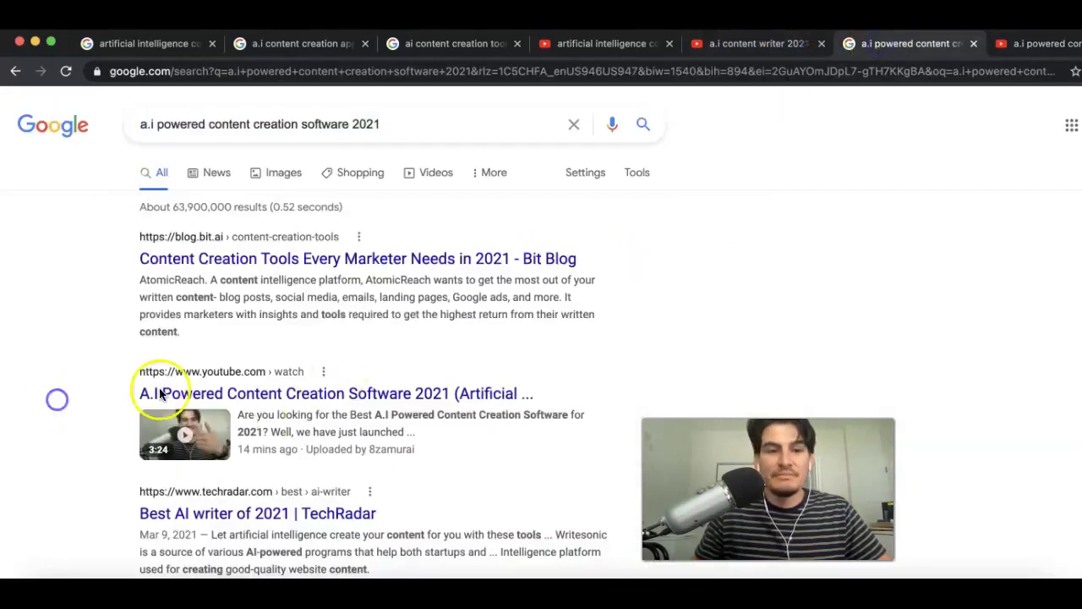
pyautogui.rightClick(250, 389)
pyautogui.click(320, 437)
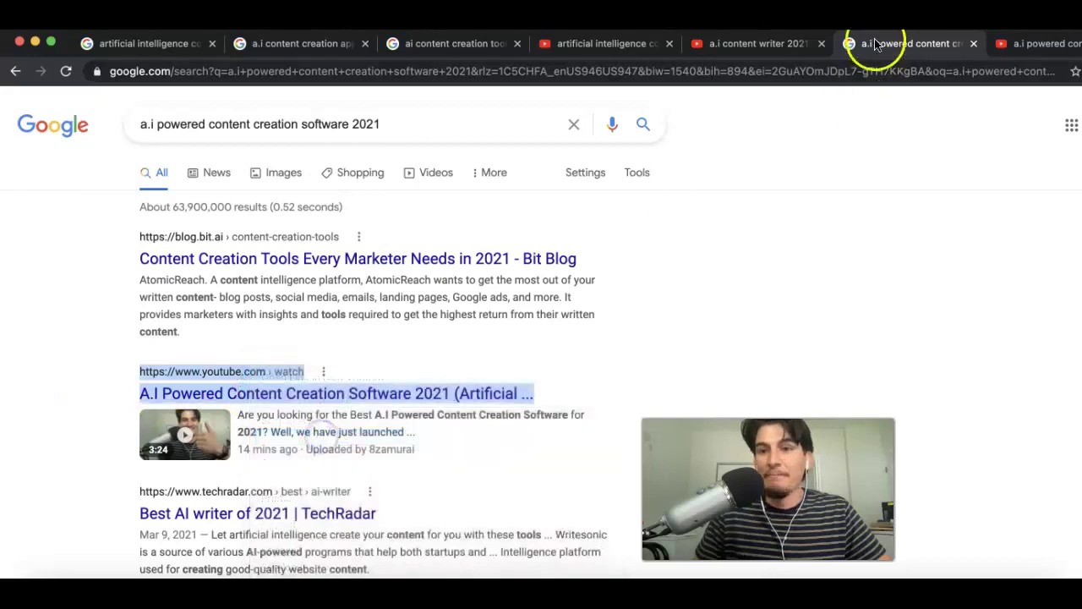
pyautogui.click(445, 358)
pyautogui.hotkey('ctrl', 'v')
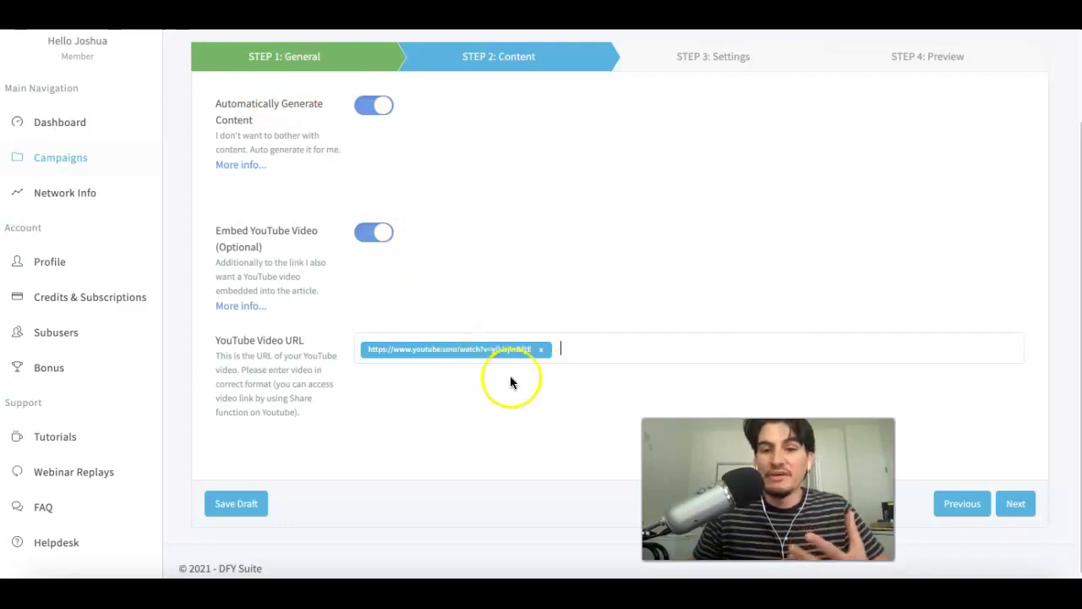
pyautogui.moveTo(469, 360); pyautogui.dragTo(515, 359)
pyautogui.click(517, 355)
pyautogui.click(1019, 507)
# Step: Set Link Quantity to 200 and keep the Drip Feed at 3 days
pyautogui.click(1017, 506)
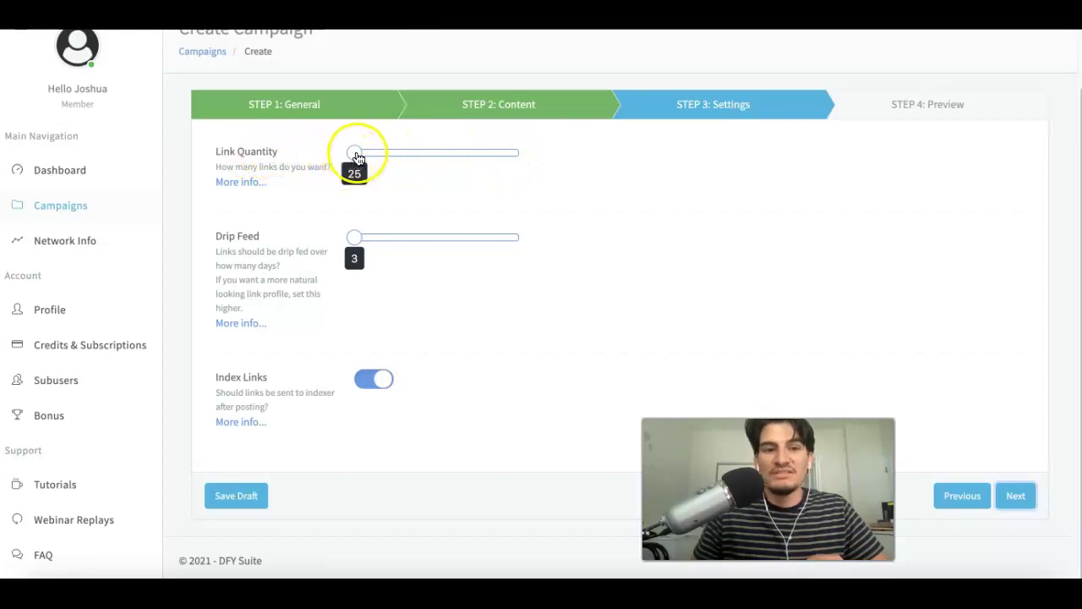
pyautogui.moveTo(355, 156); pyautogui.dragTo(524, 154)
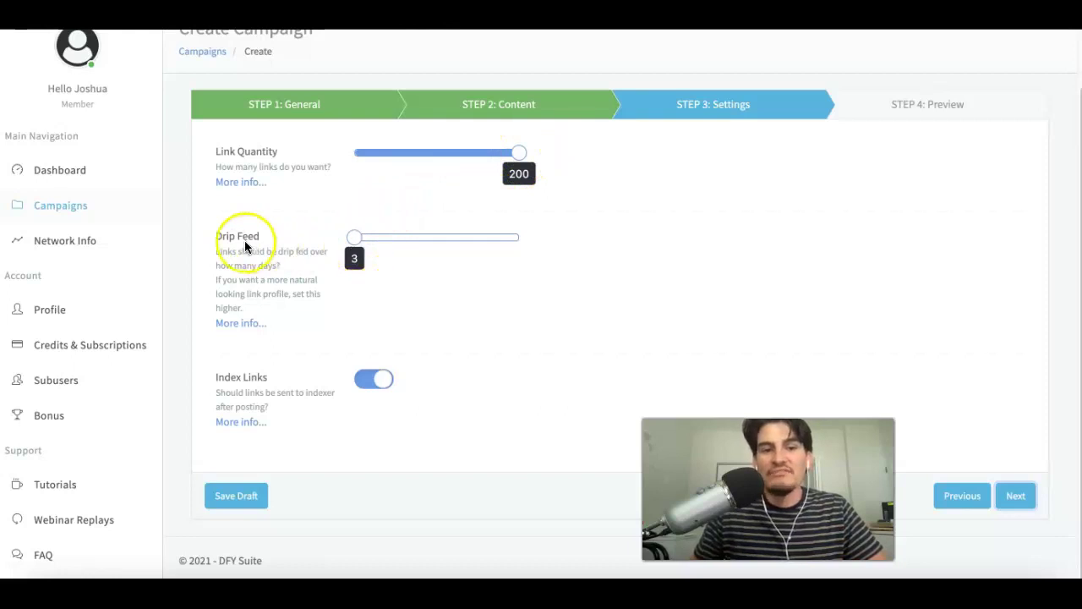
pyautogui.click(363, 234)
pyautogui.moveTo(362, 236)
pyautogui.mouseDown()
pyautogui.moveTo(547, 236)
pyautogui.moveTo(360, 237)
pyautogui.mouseUp()
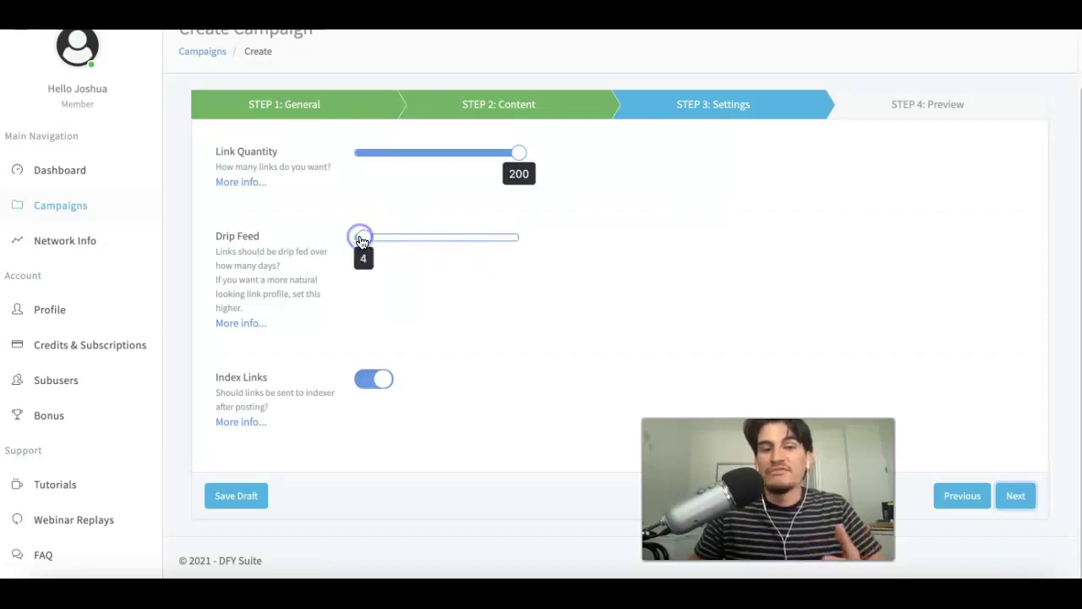
pyautogui.click(355, 244)
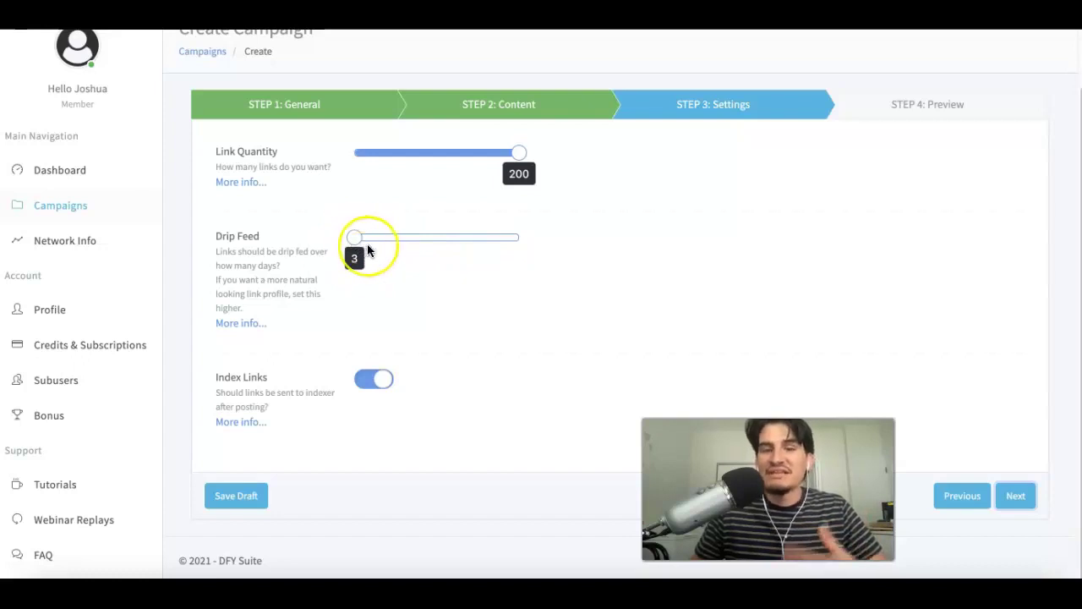
pyautogui.click(363, 245)
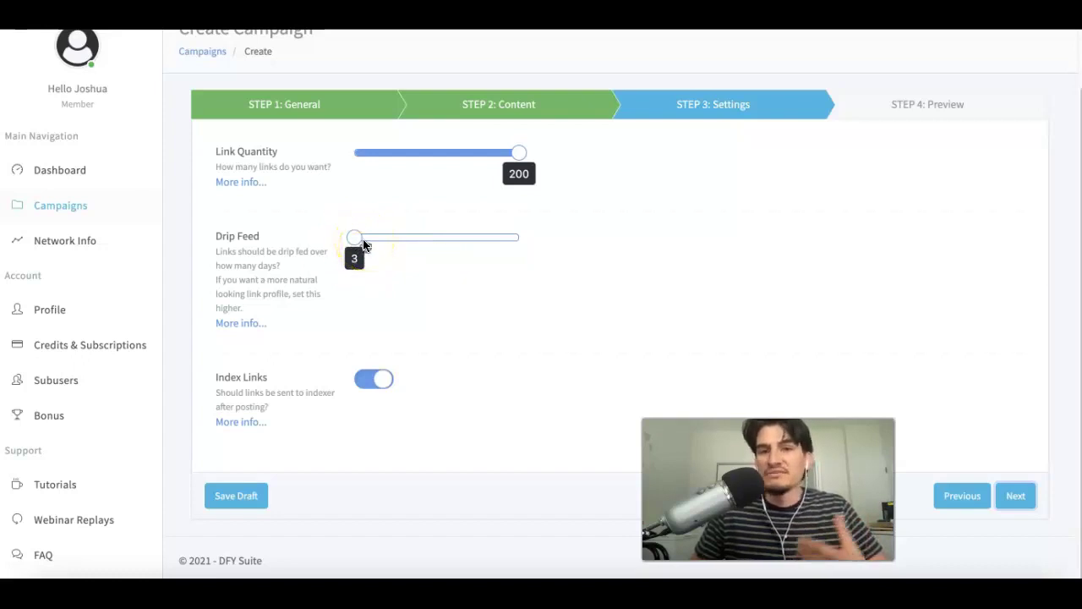
pyautogui.click(363, 245)
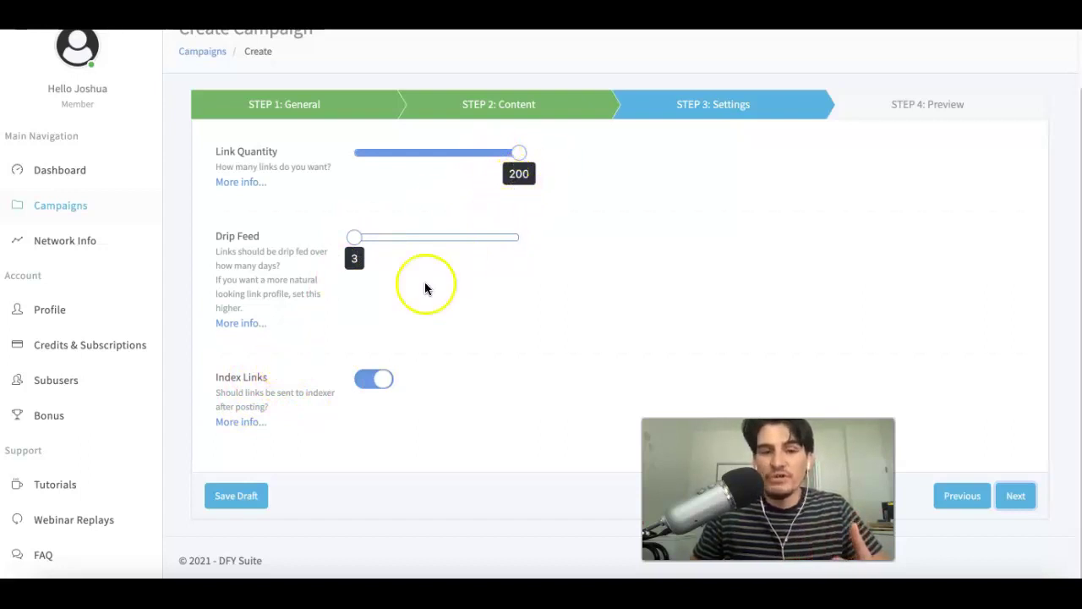
pyautogui.click(284, 395)
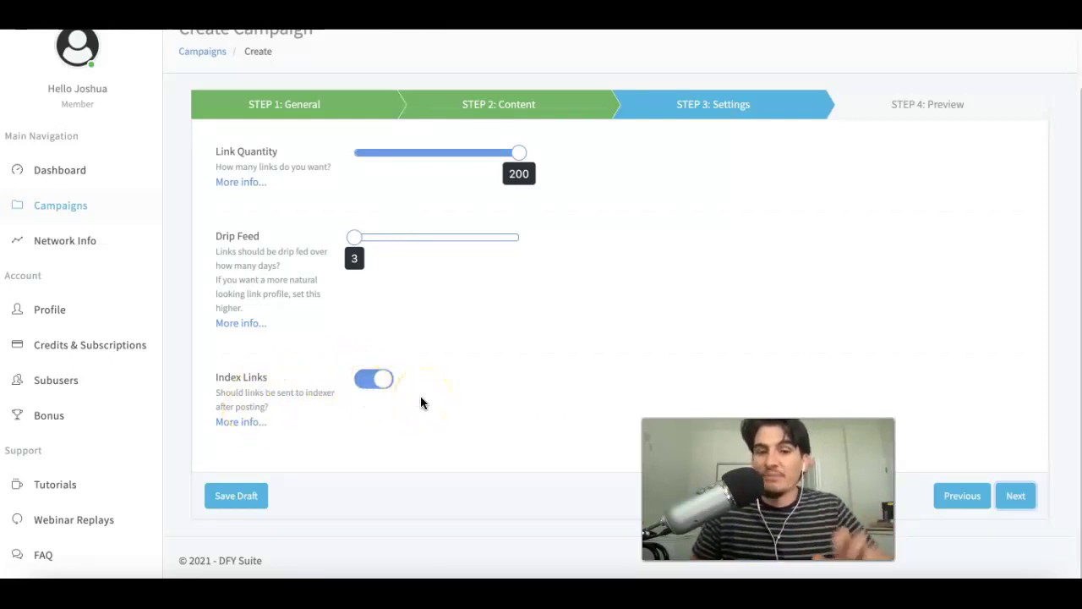
pyautogui.click(1015, 498)
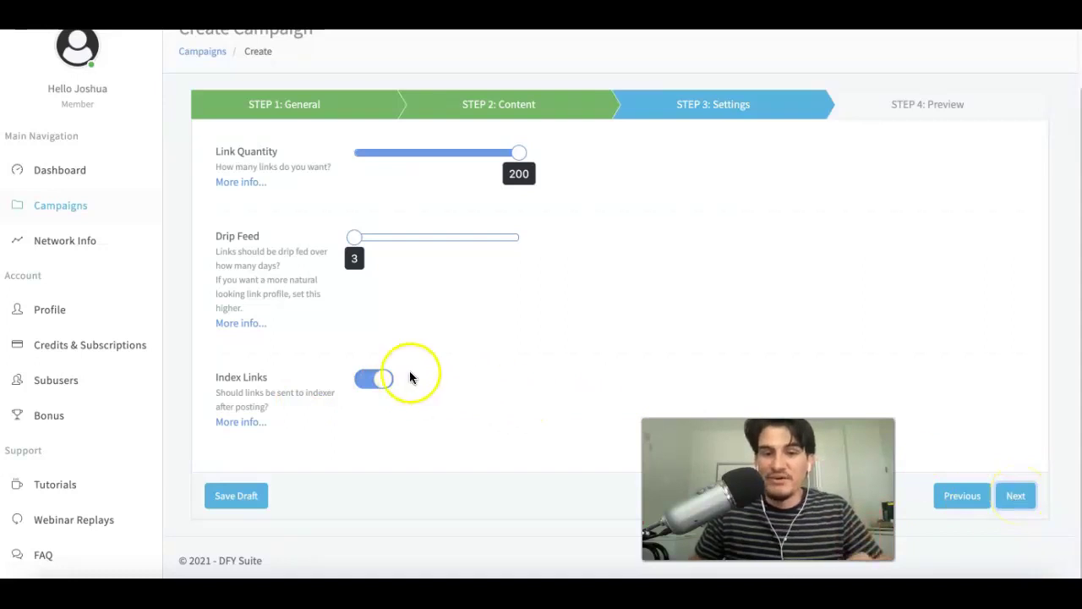
# Step: Review the 200-link, 3-day, 200-credit preview and create the Best A.I Tools 3 campaign
pyautogui.click(1016, 497)
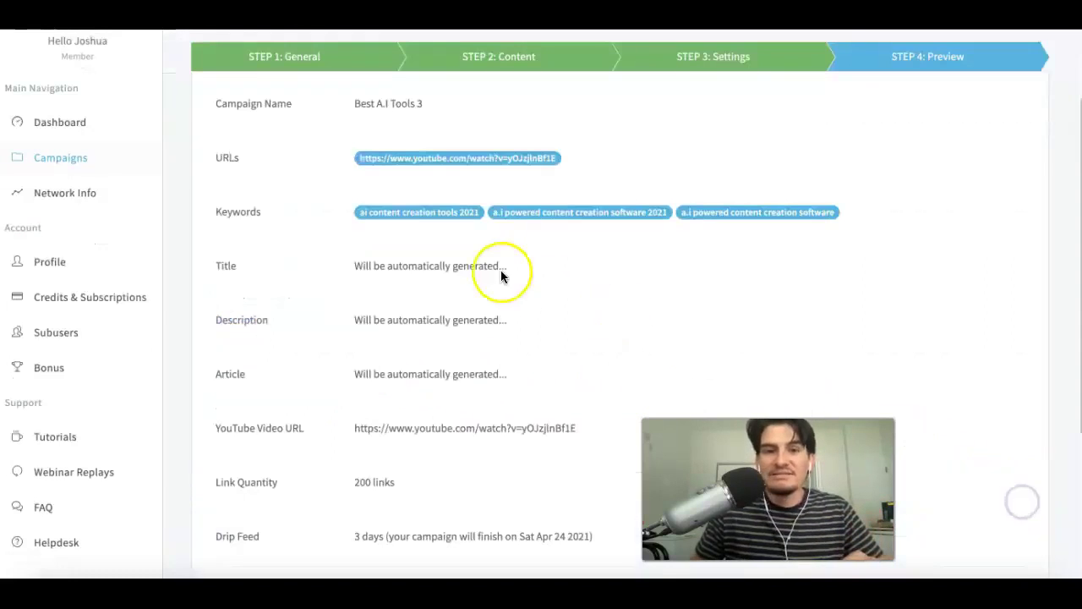
pyautogui.scroll(-3, 508, 203)
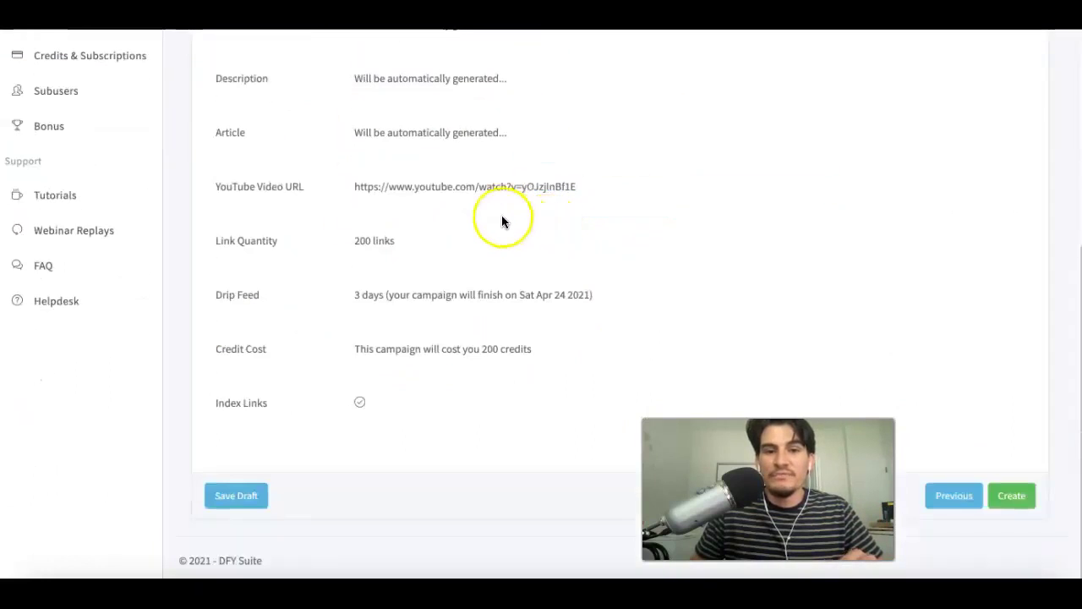
pyautogui.scroll(3, 482, 202)
pyautogui.scroll(-3, 466, 200)
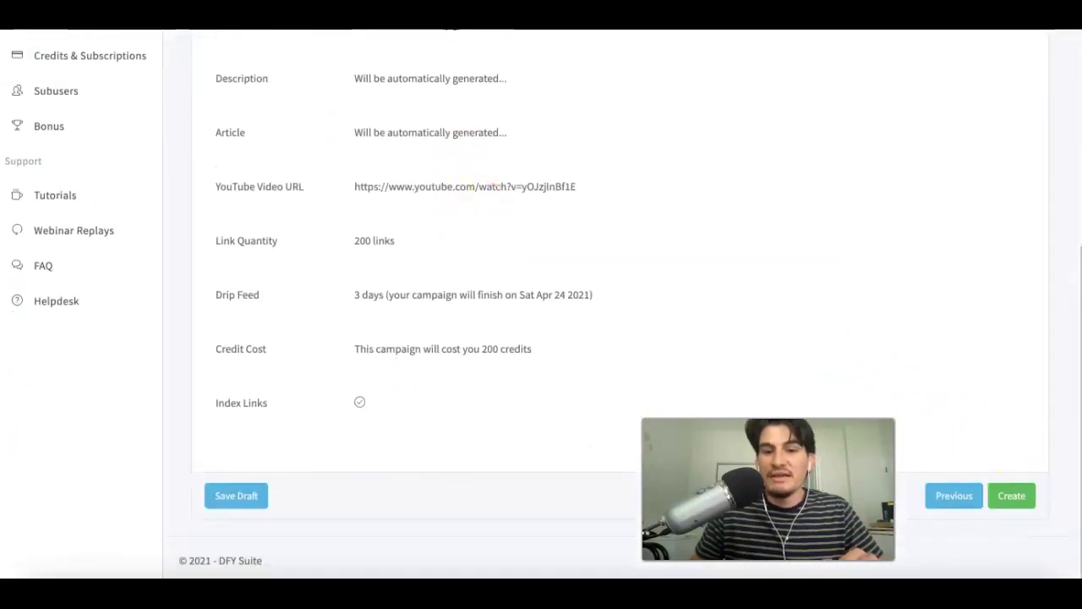
pyautogui.click(1011, 495)
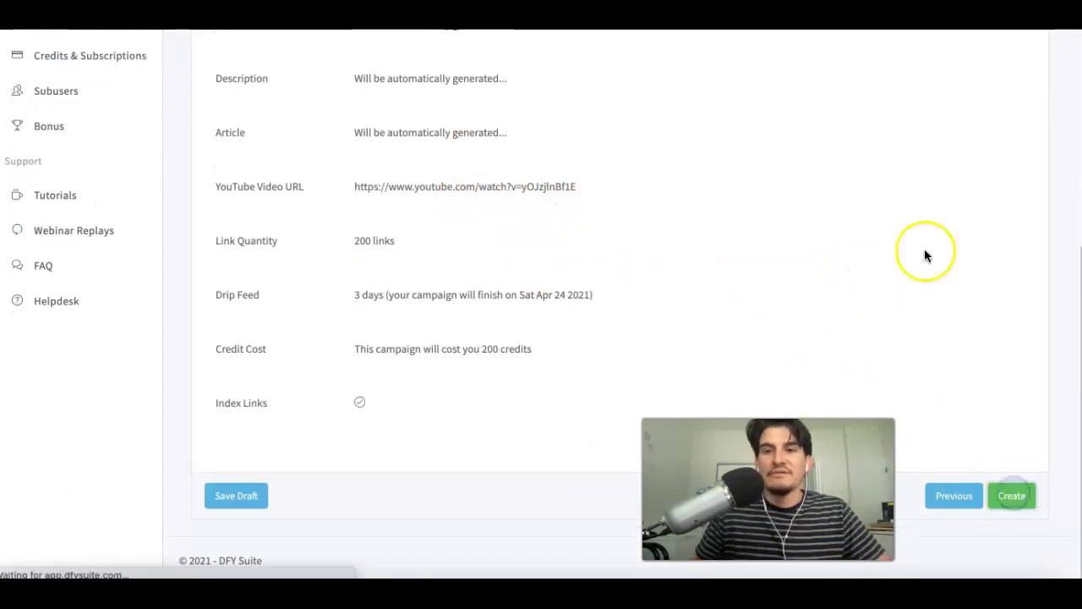